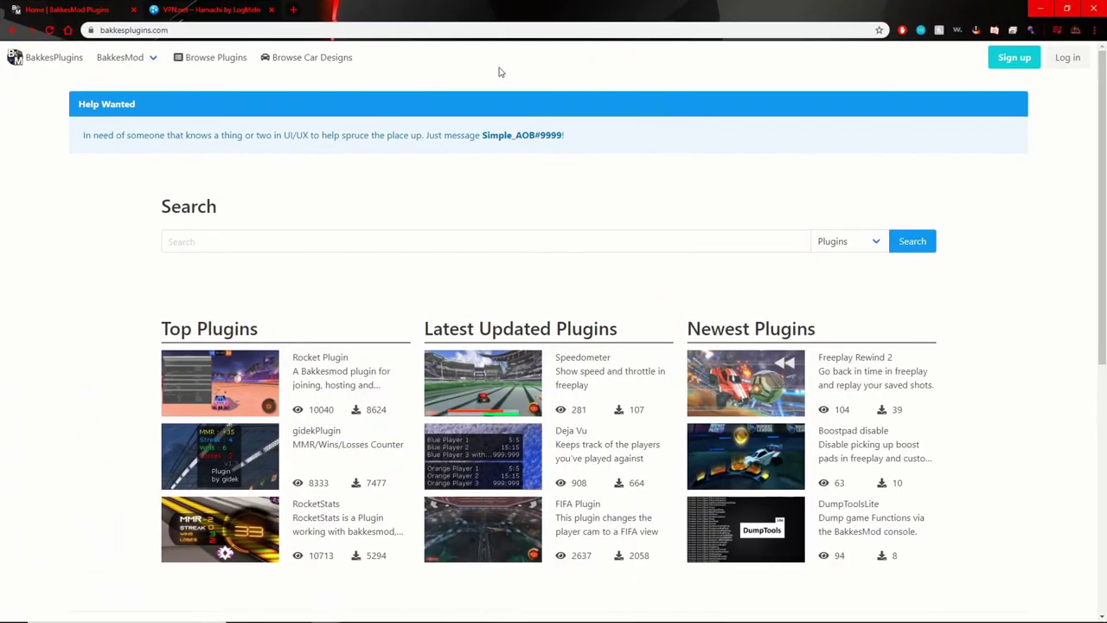
Open and dismiss the BakkesMod links menu to view the Top Plugins list
left_click(143, 66)
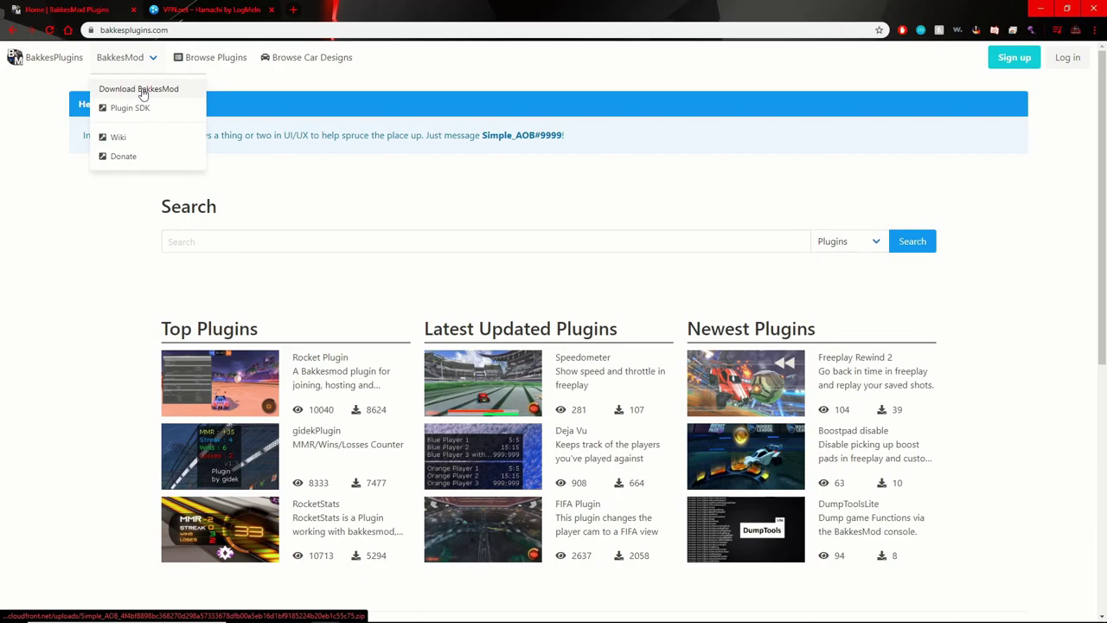
left_click(141, 90)
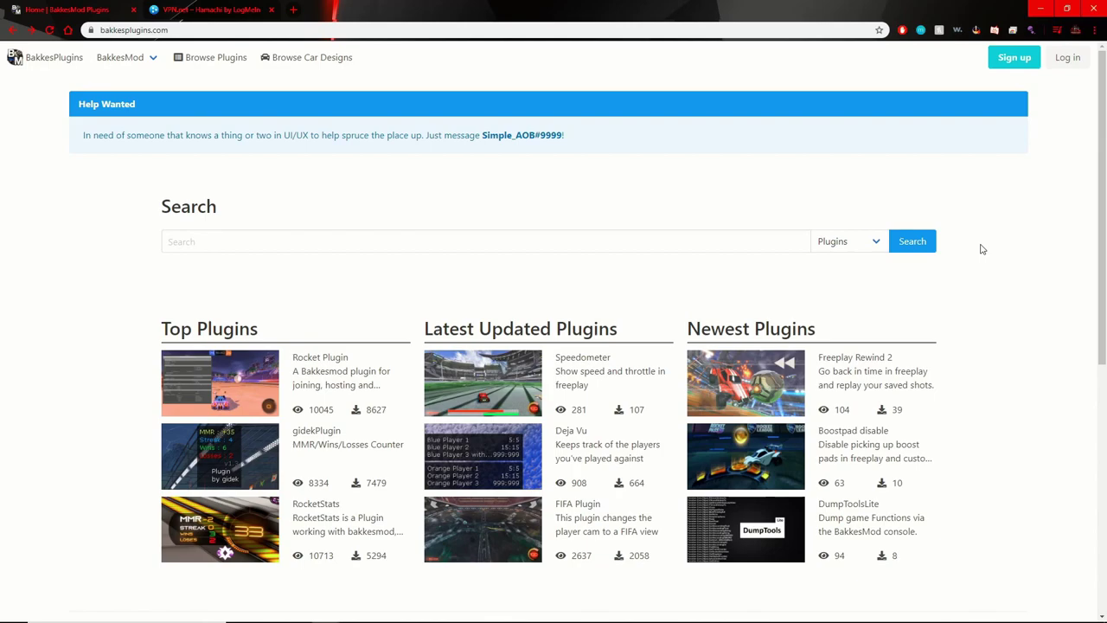
Install Rocket Plugin with BakkesMod from its page, approving plugininstaller.exe and closing the console
left_click(320, 372)
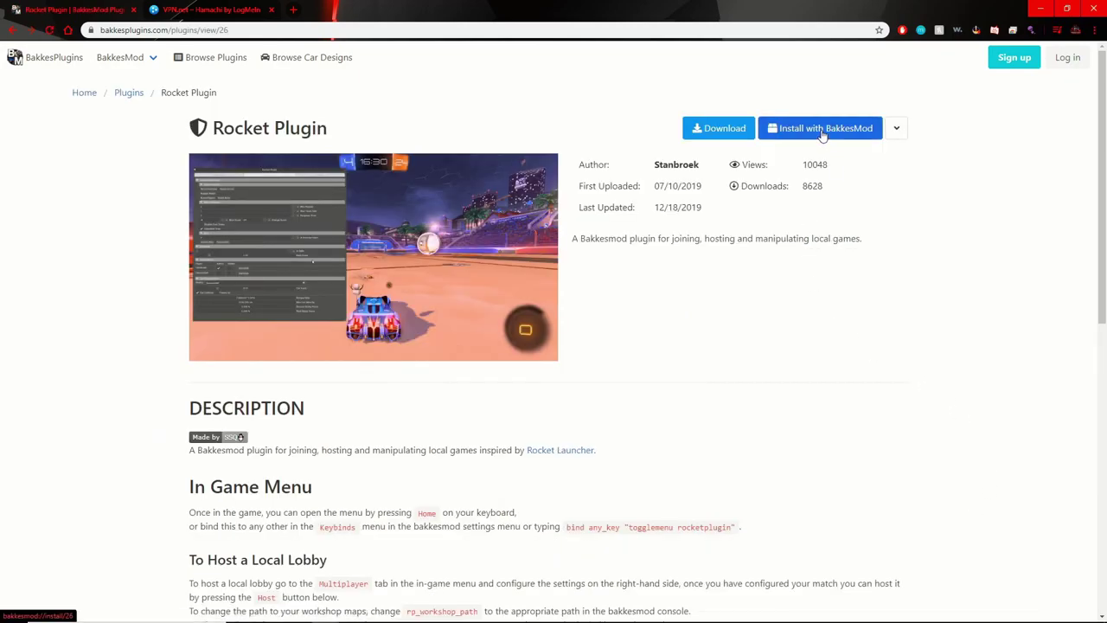
left_click(823, 129)
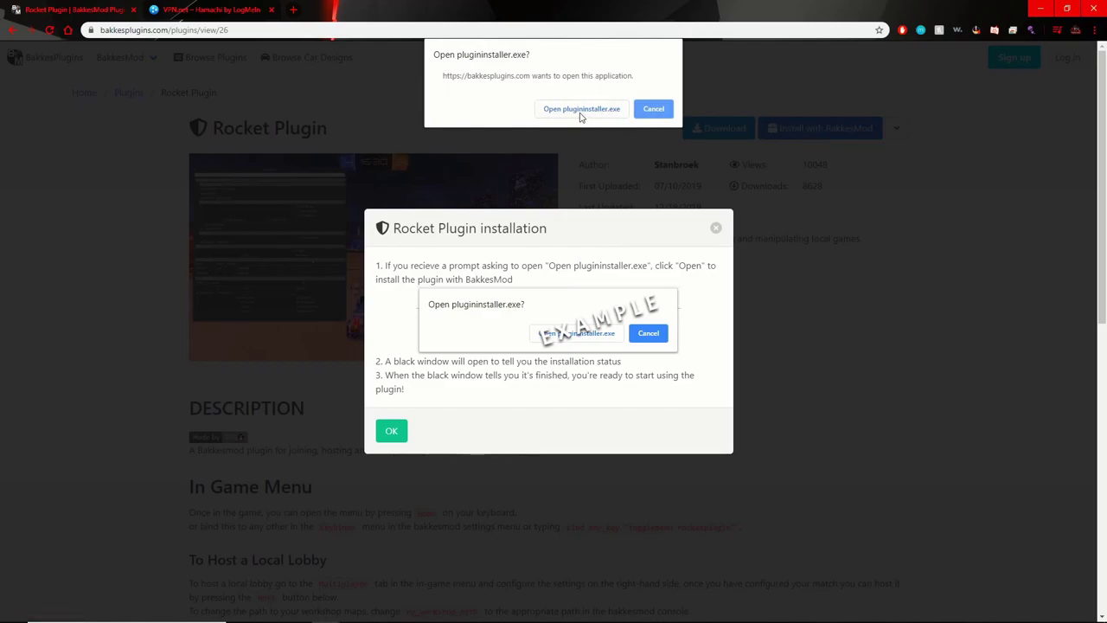
left_click(581, 110)
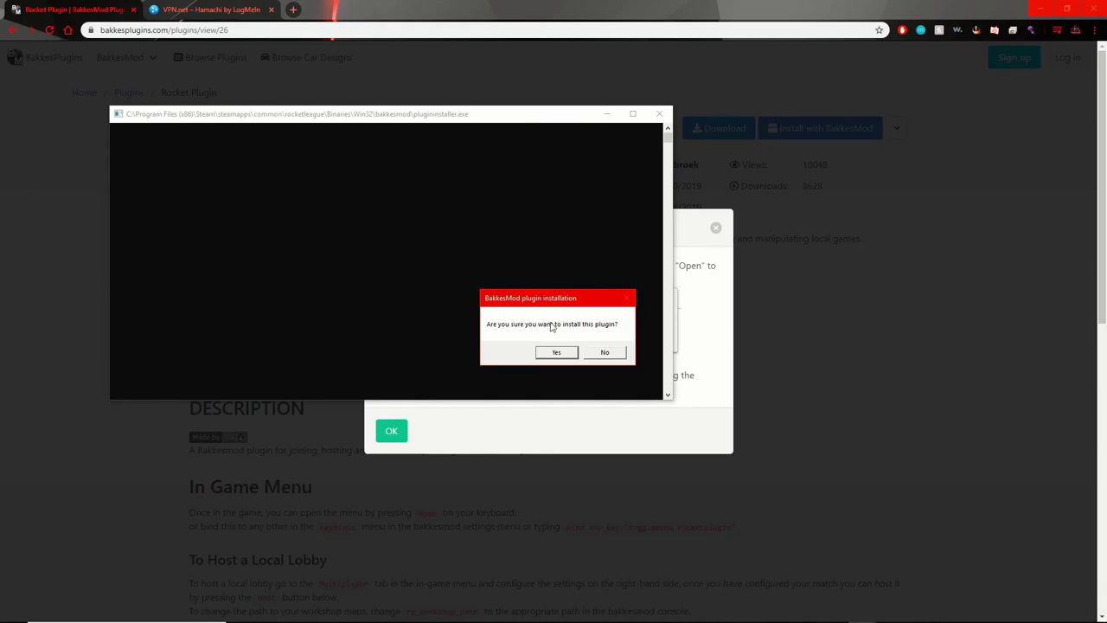
left_click(556, 352)
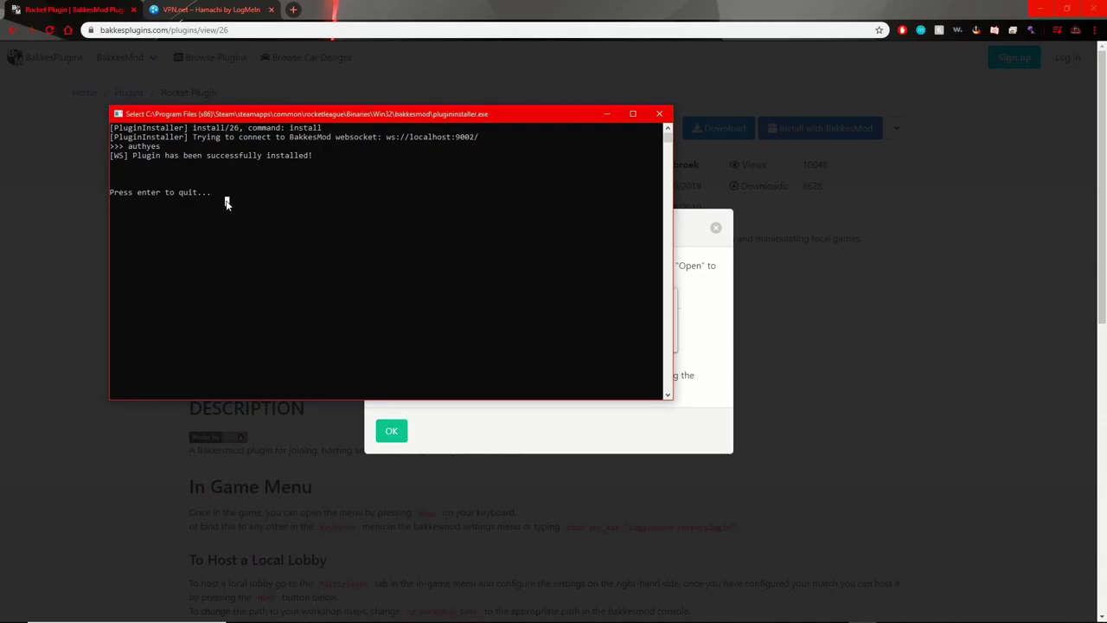
key("Return")
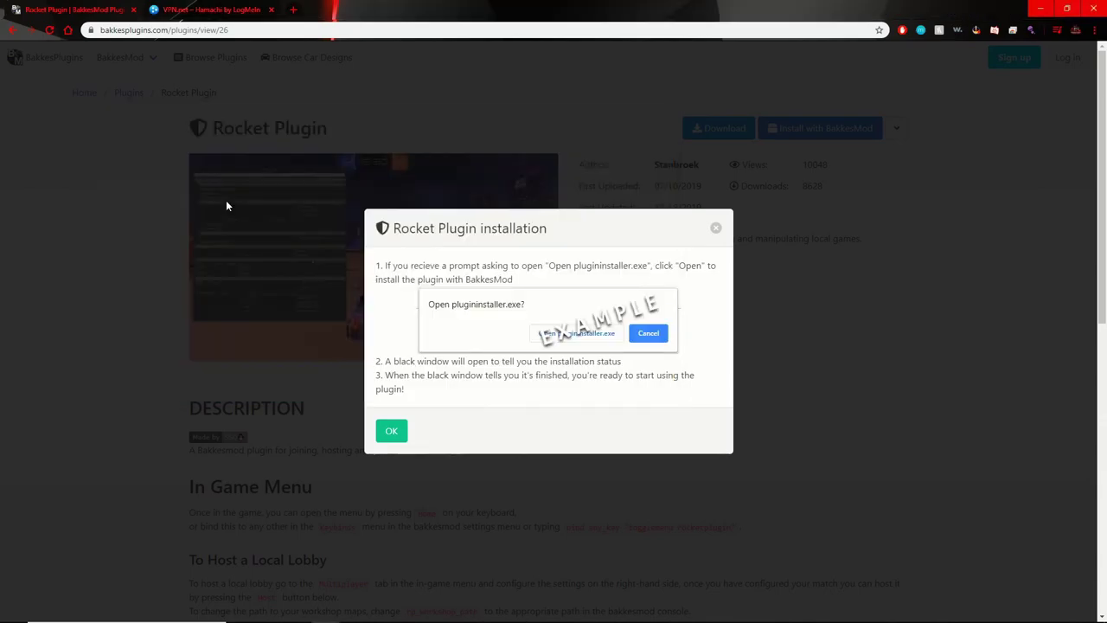
left_click(716, 228)
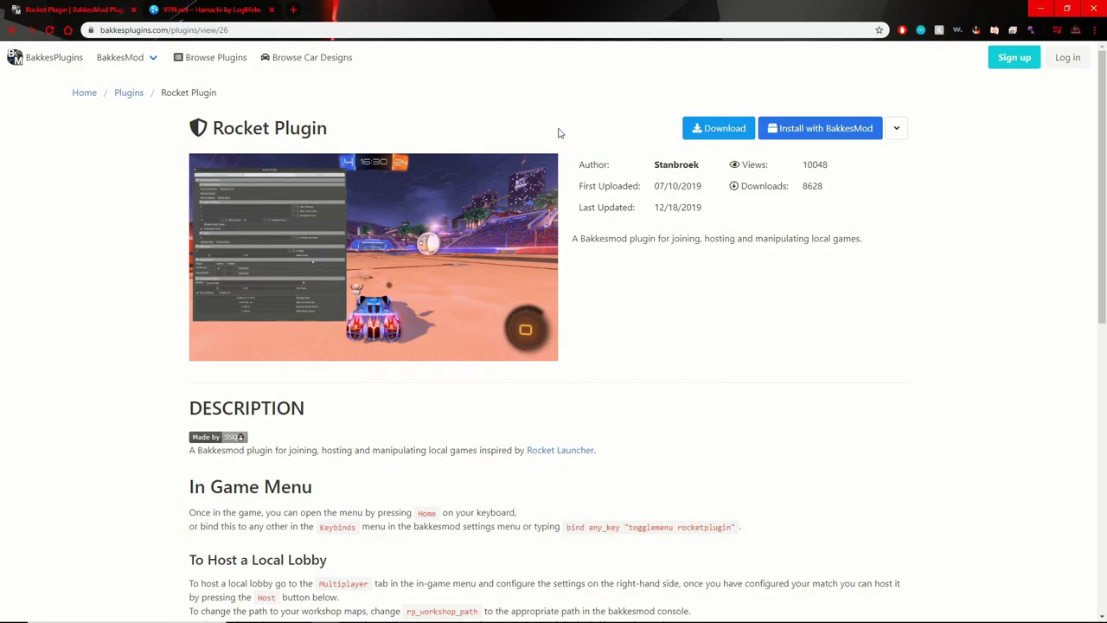
Download hamachi.msi from vpn.net and save it into the Downloads folder
left_click(214, 8)
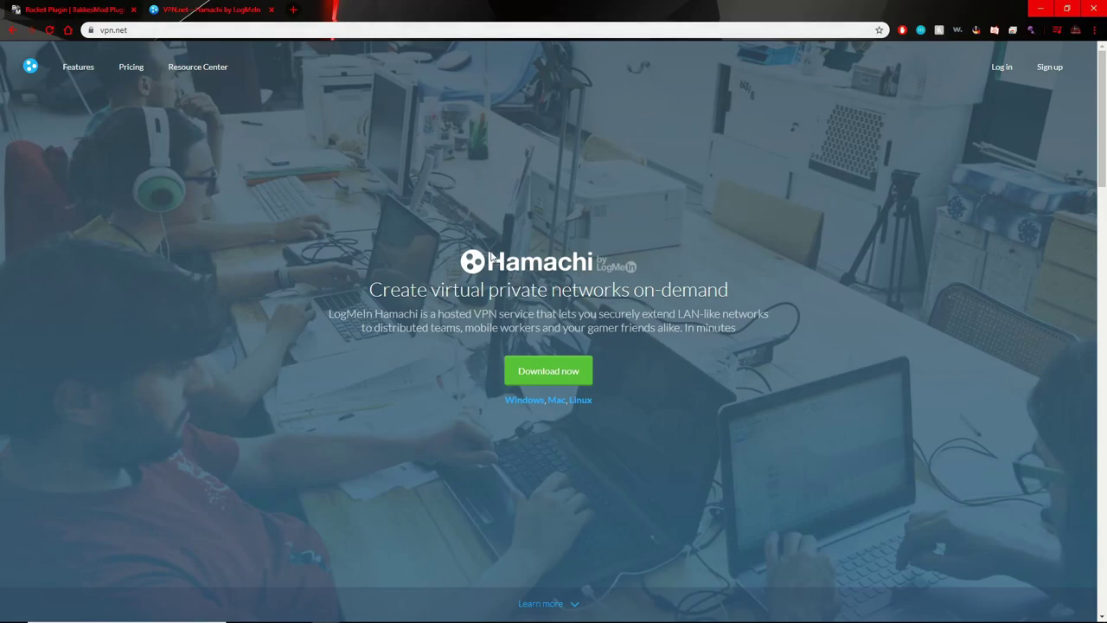
left_click(588, 373)
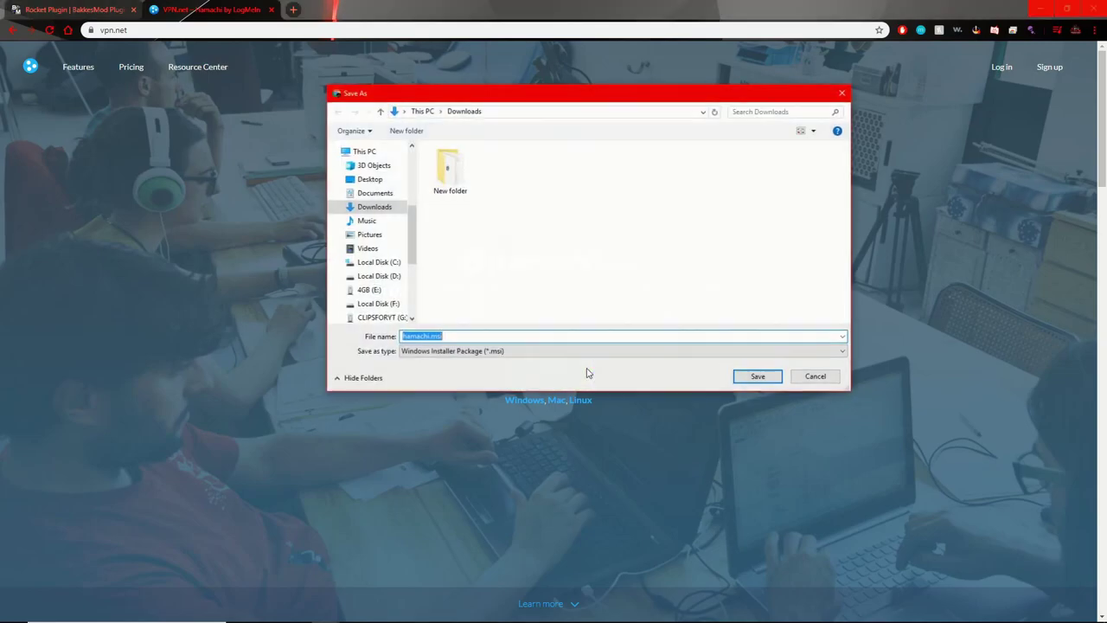
left_click(751, 375)
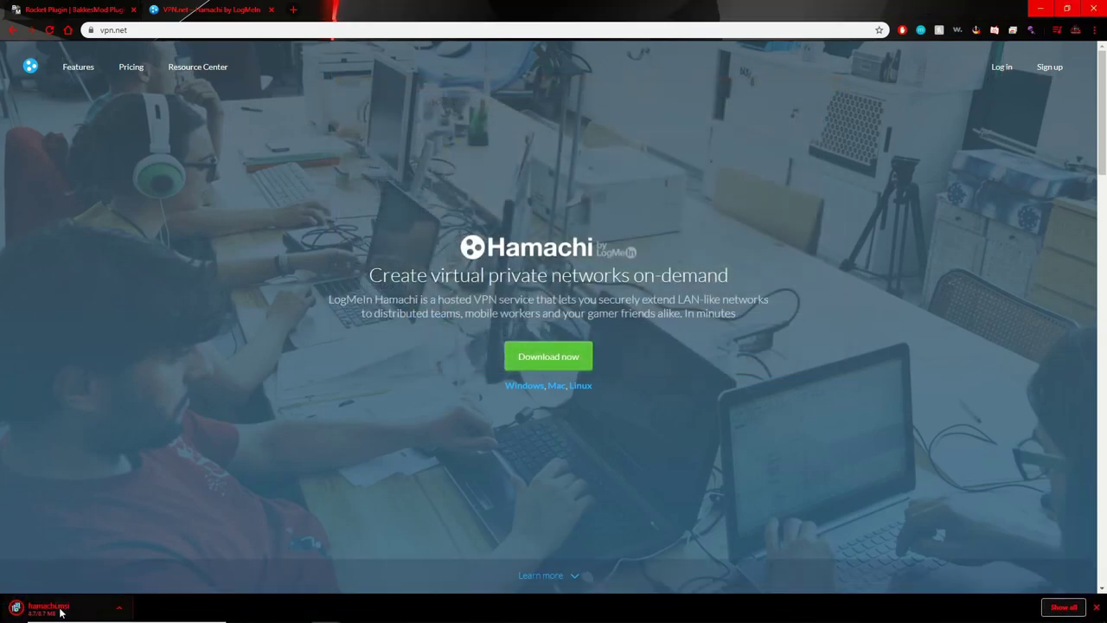
Run hamachi.msi to reinstall Hamachi without LastPass, acknowledging the account-already-exists error
left_click(75, 595)
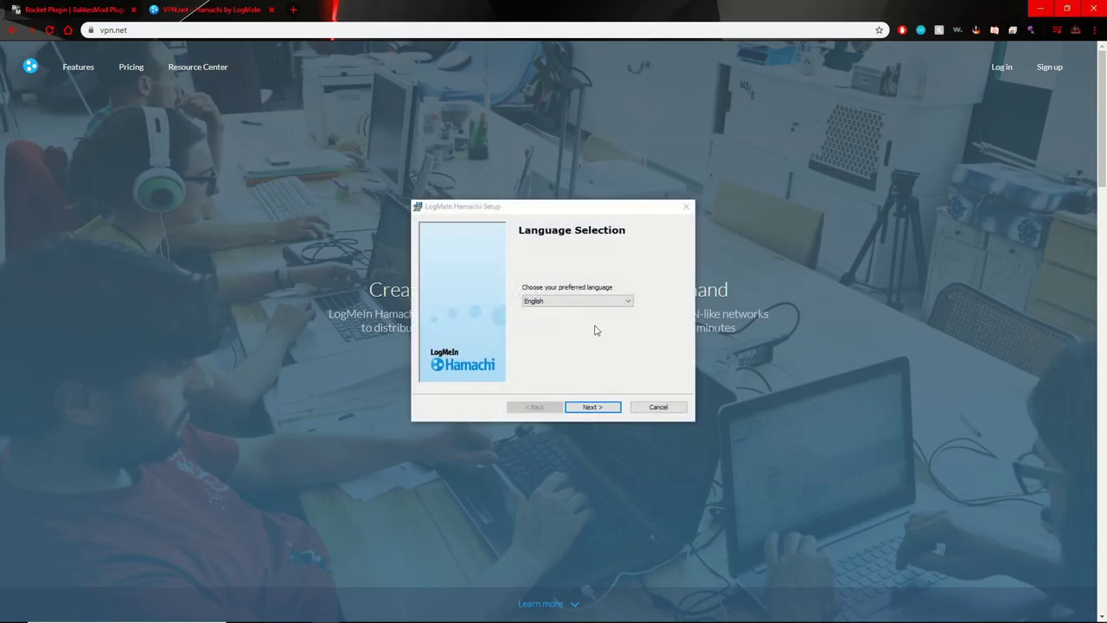
left_click(587, 407)
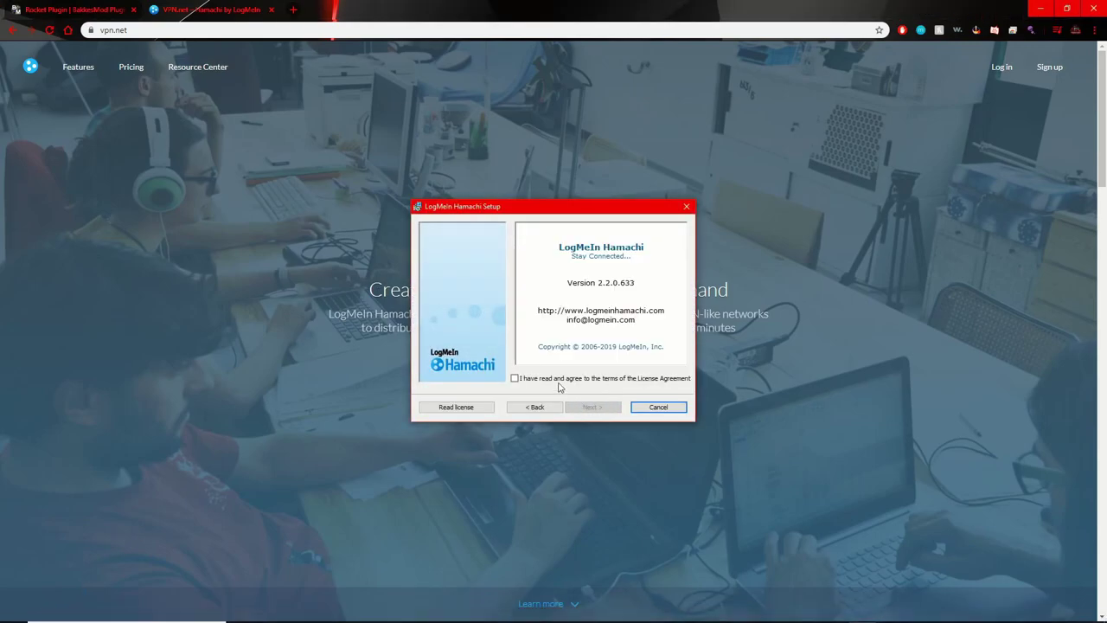
left_click(559, 380)
left_click(594, 408)
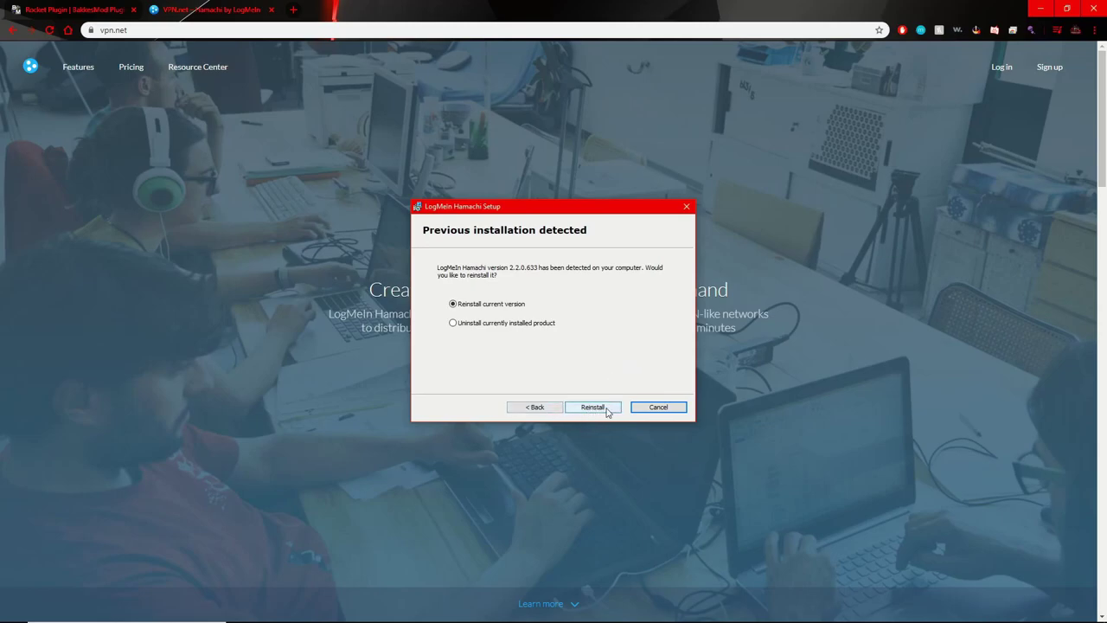
left_click(607, 411)
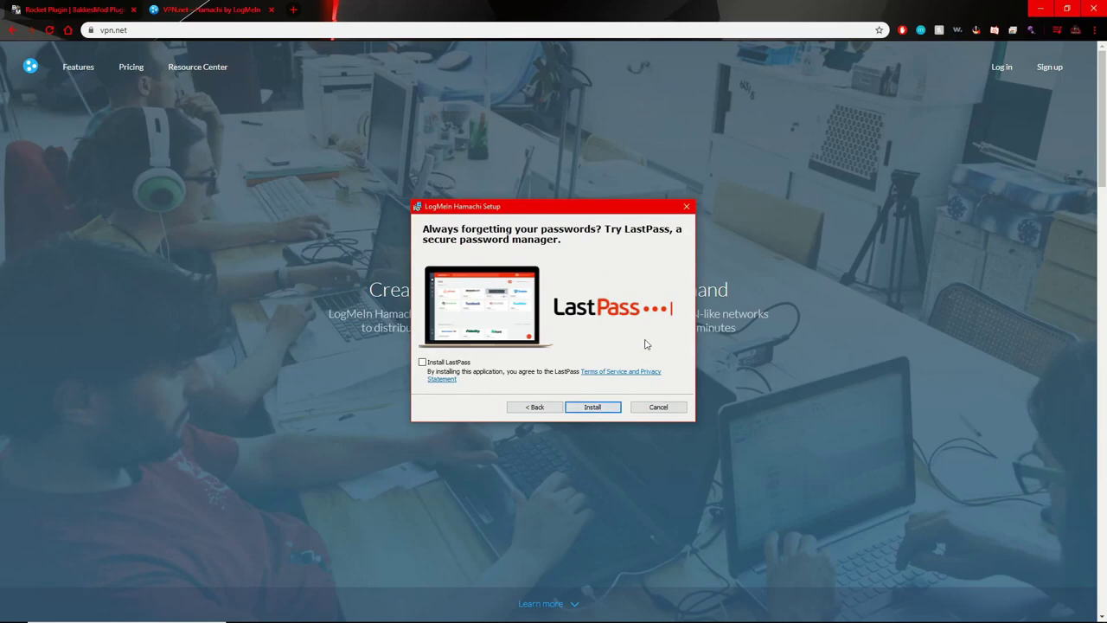
left_click(592, 406)
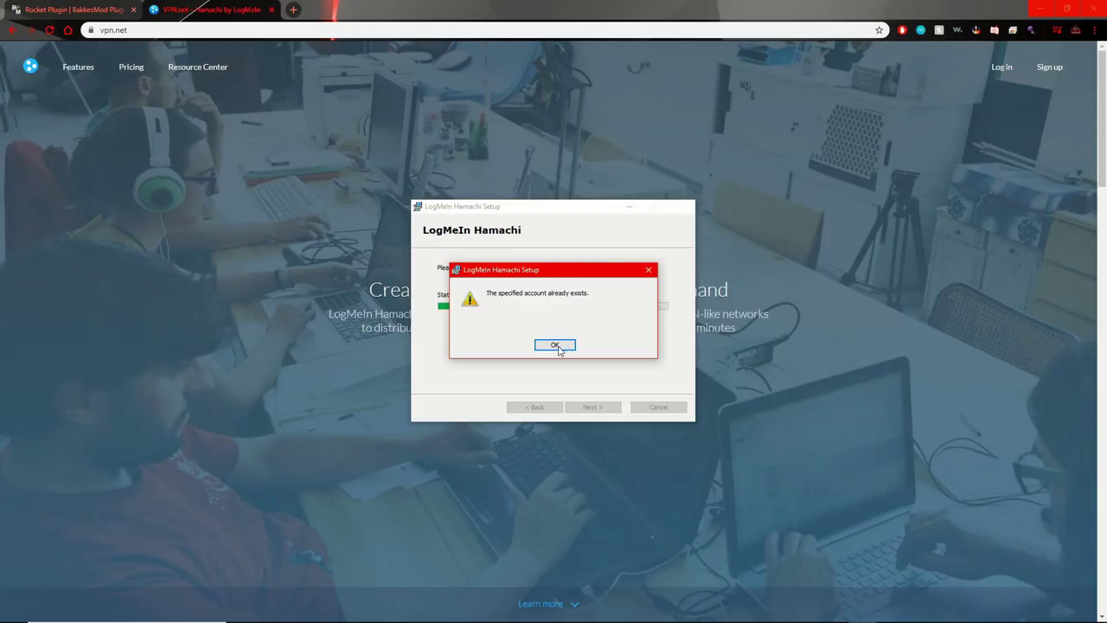
left_click(556, 345)
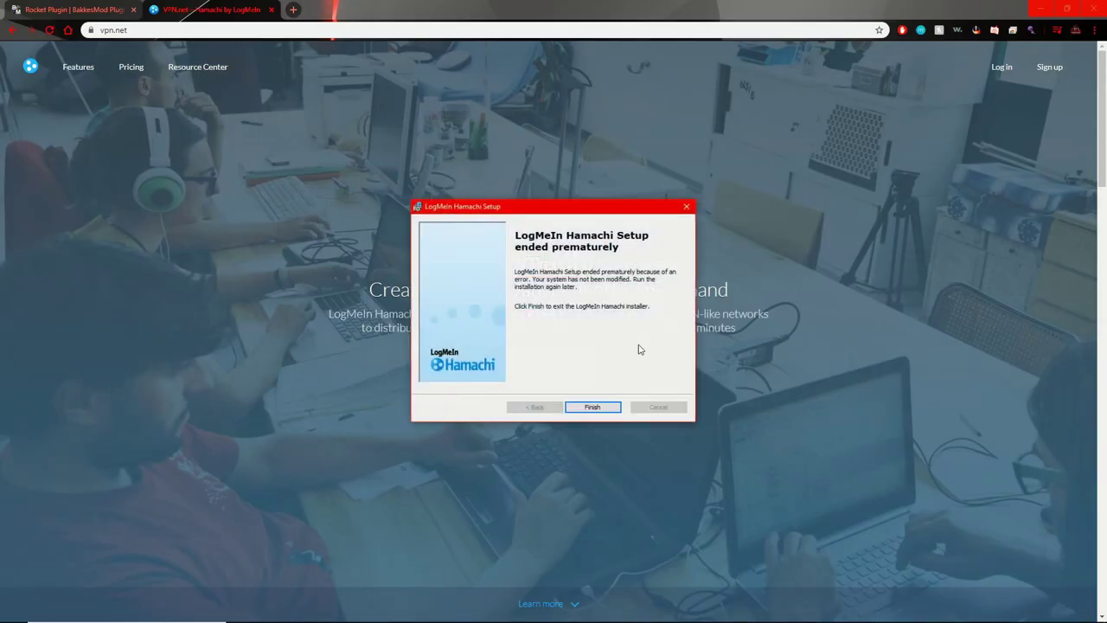
left_click(593, 408)
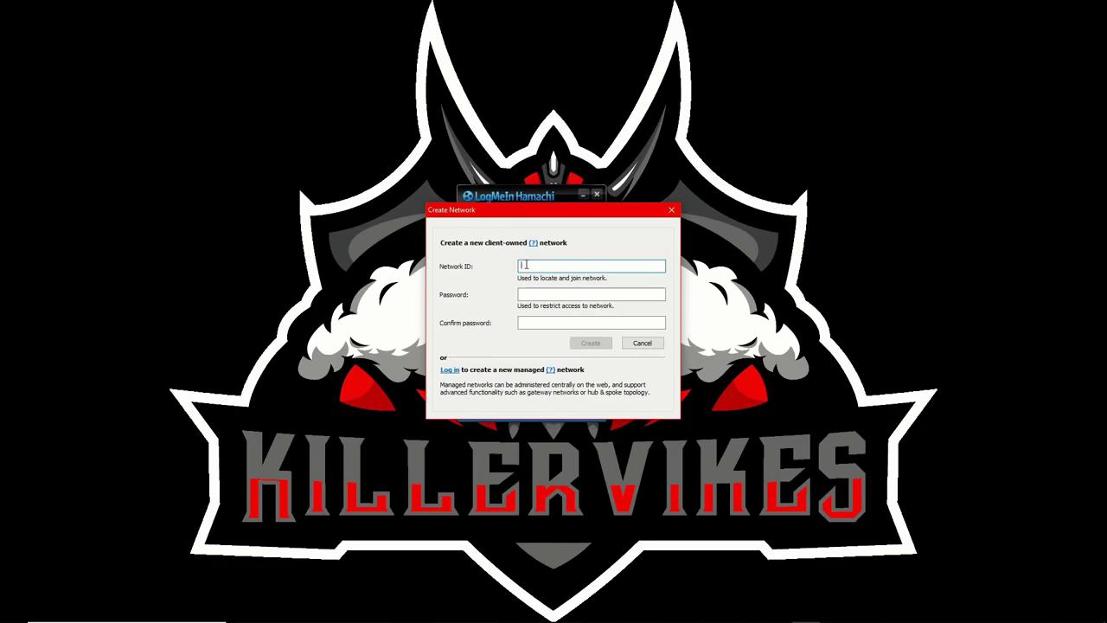
left_click(529, 293)
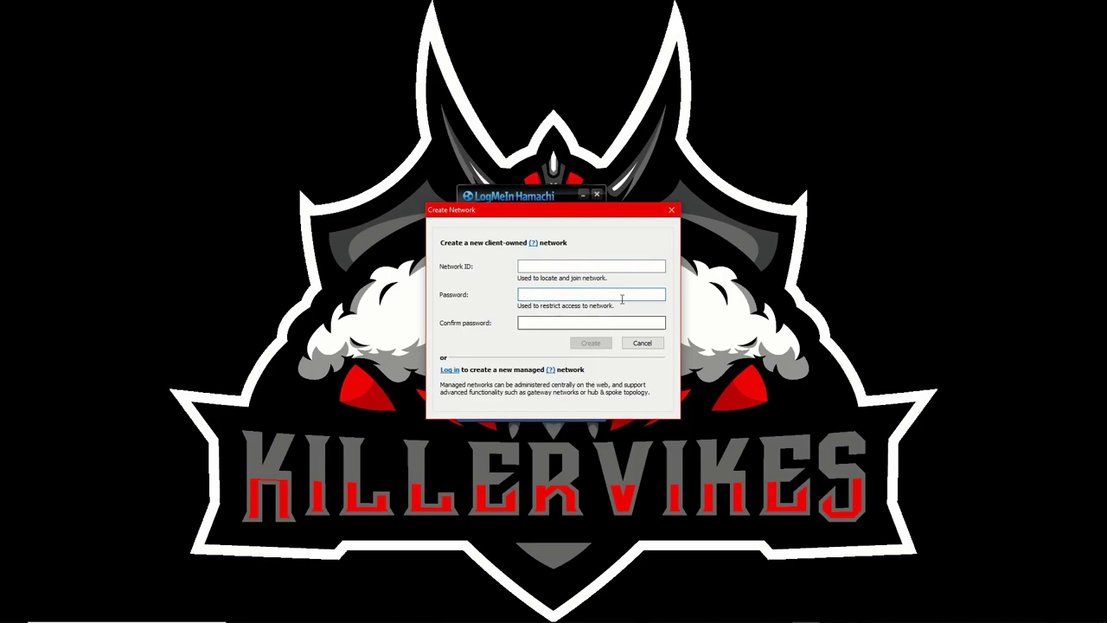
left_click(669, 211)
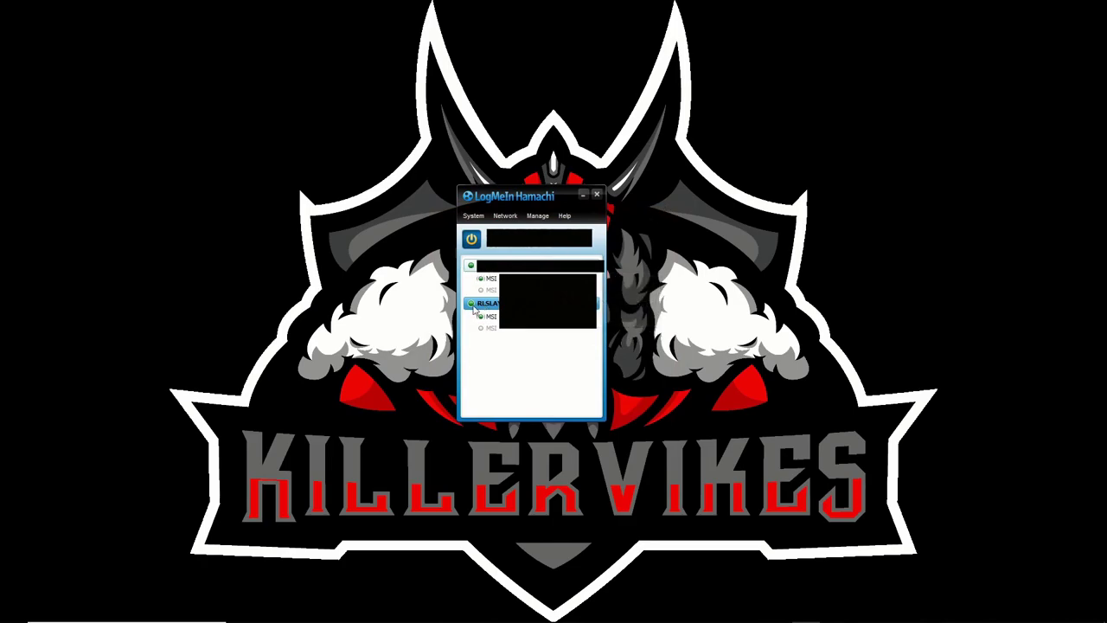
Bring up Hamachi's Join an existing network dialog, then cancel it without joining
mouse_move(479, 309)
left_click(506, 216)
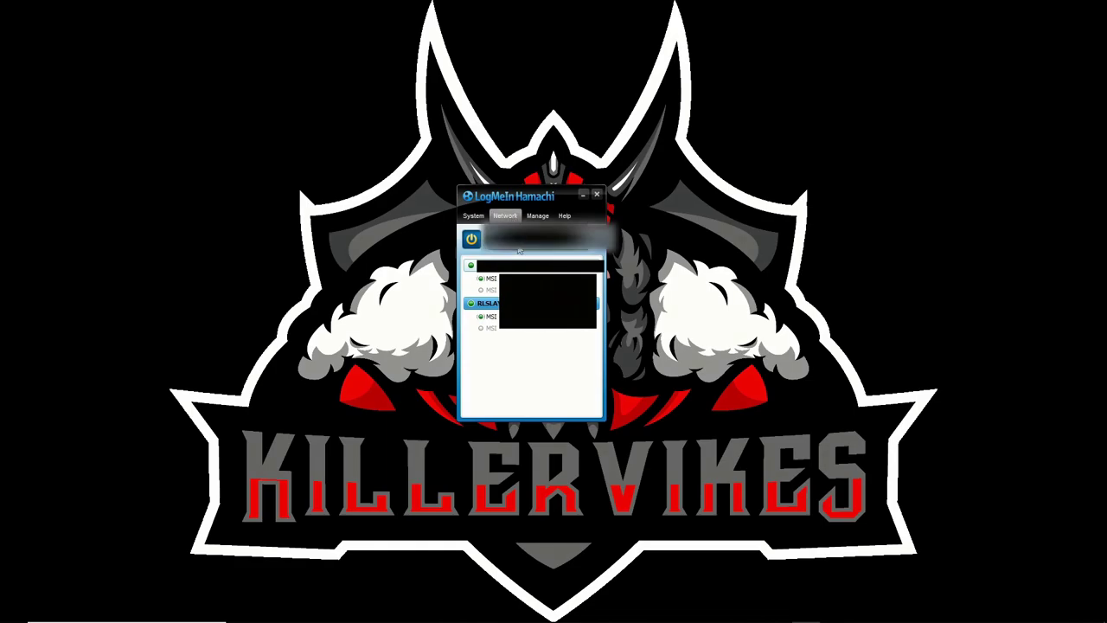
left_click(519, 250)
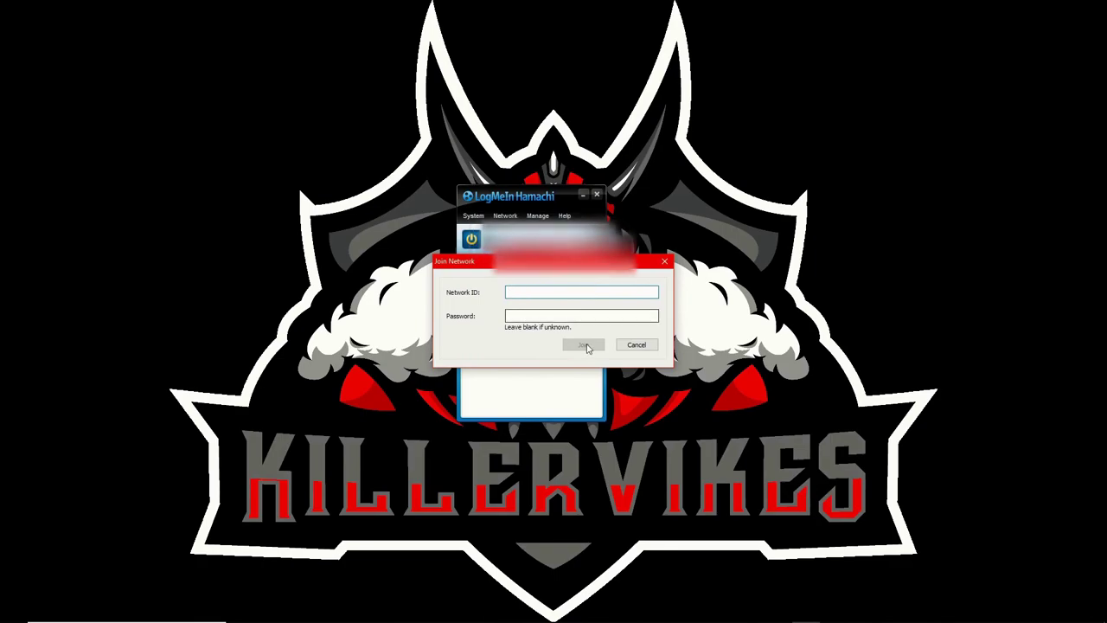
left_click(619, 346)
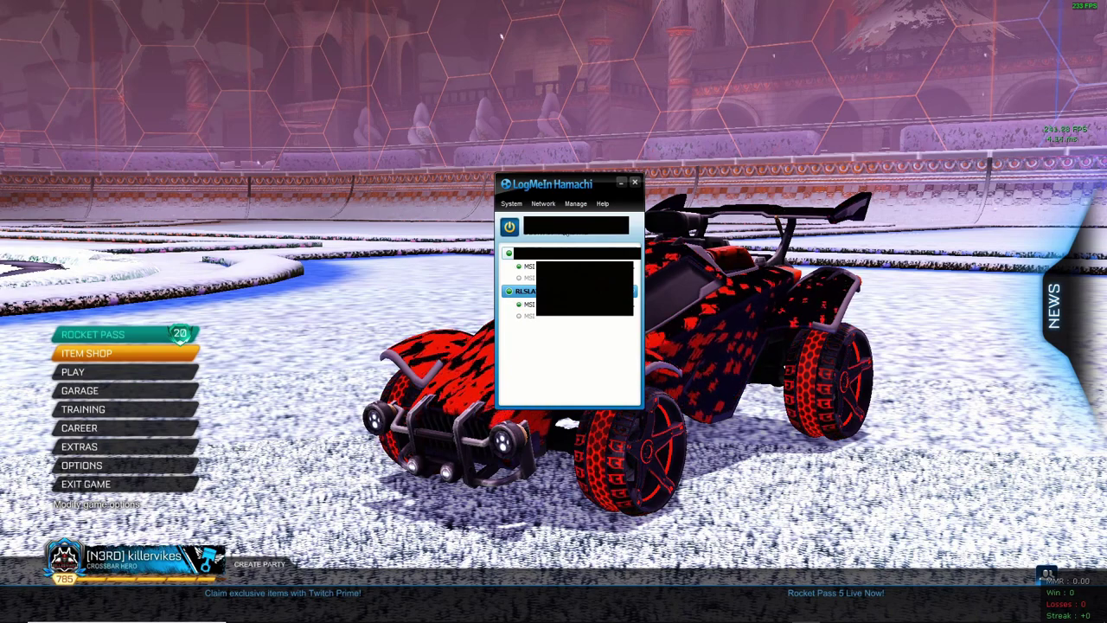
Minimise the Hamachi client window to reveal Rocket League's main menu
left_click(703, 301)
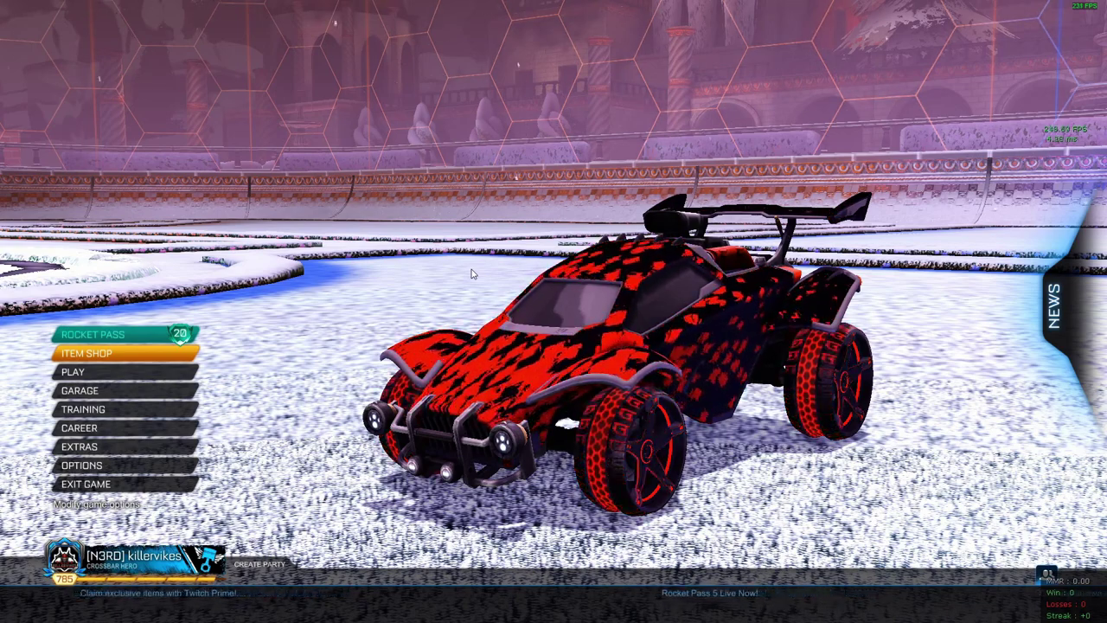
key("Home")
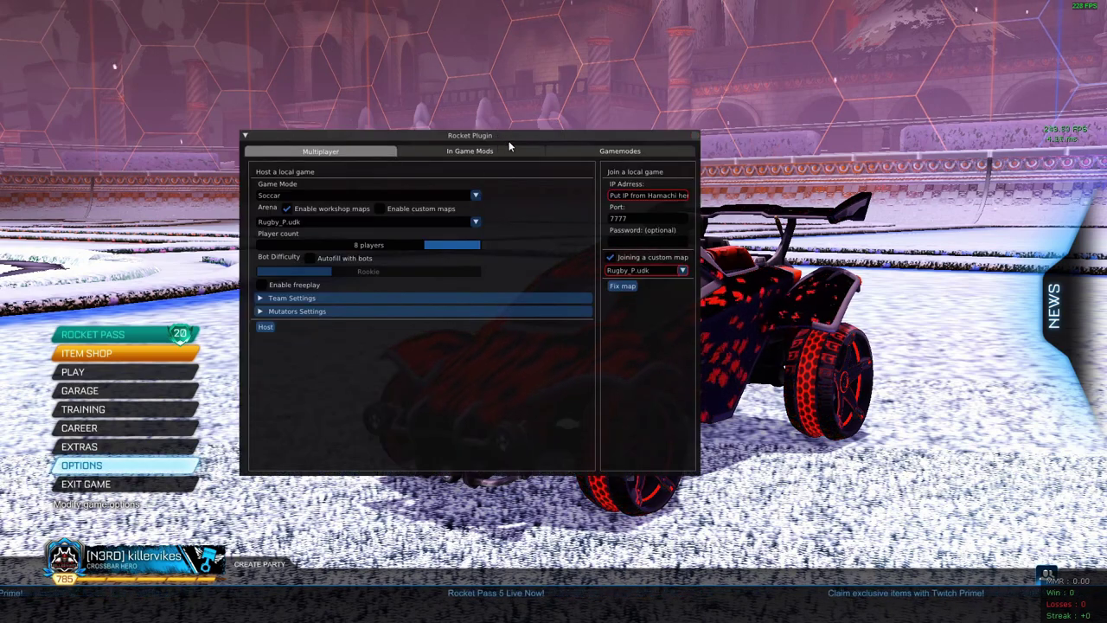
left_click_drag(509, 137, 565, 126)
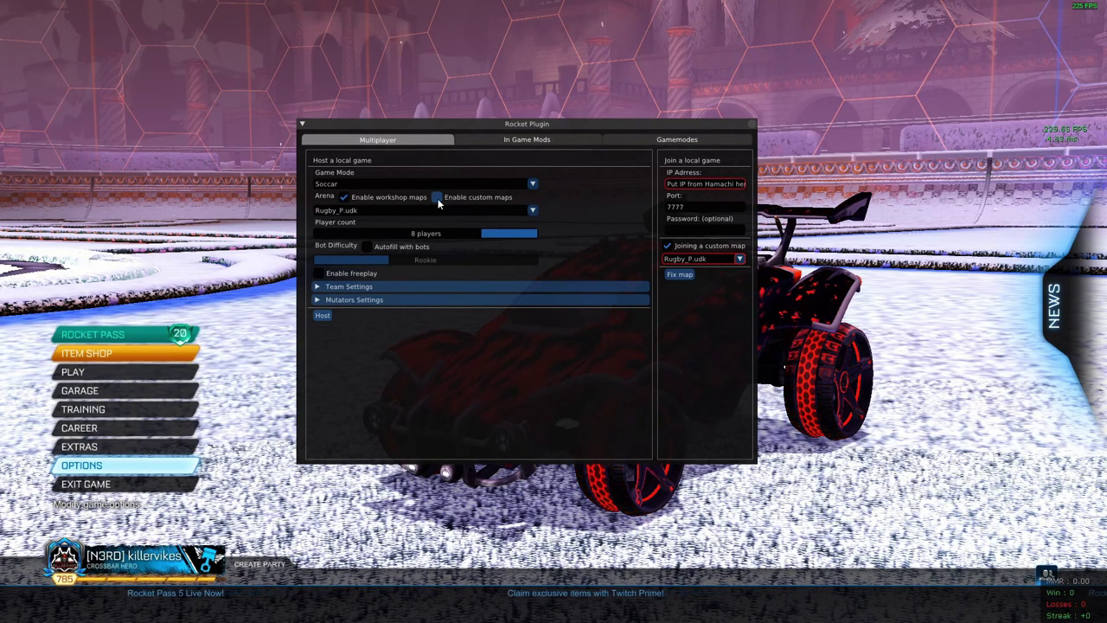
left_click(395, 212)
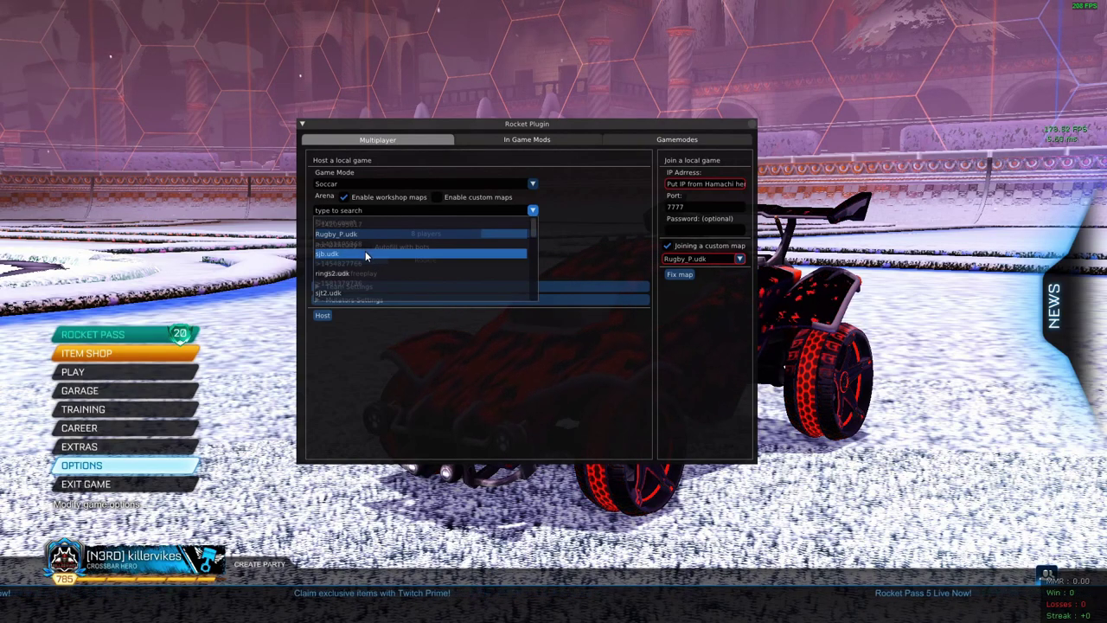
scroll(372, 241, "down", 3)
scroll(374, 286, "up", 2)
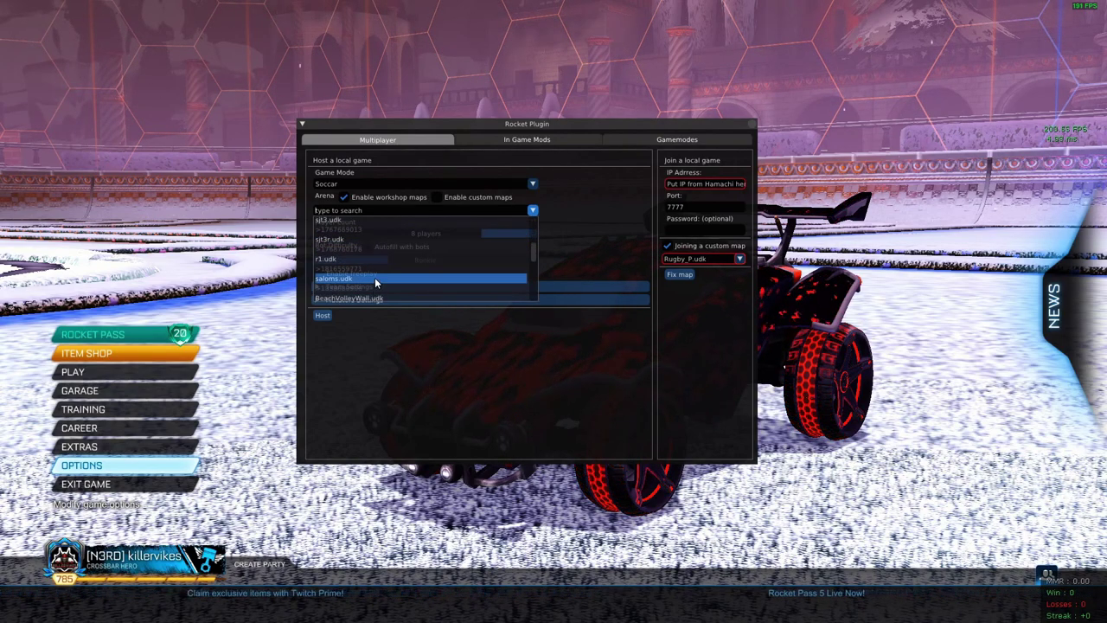
scroll(374, 277, "up", 2)
left_click(543, 240)
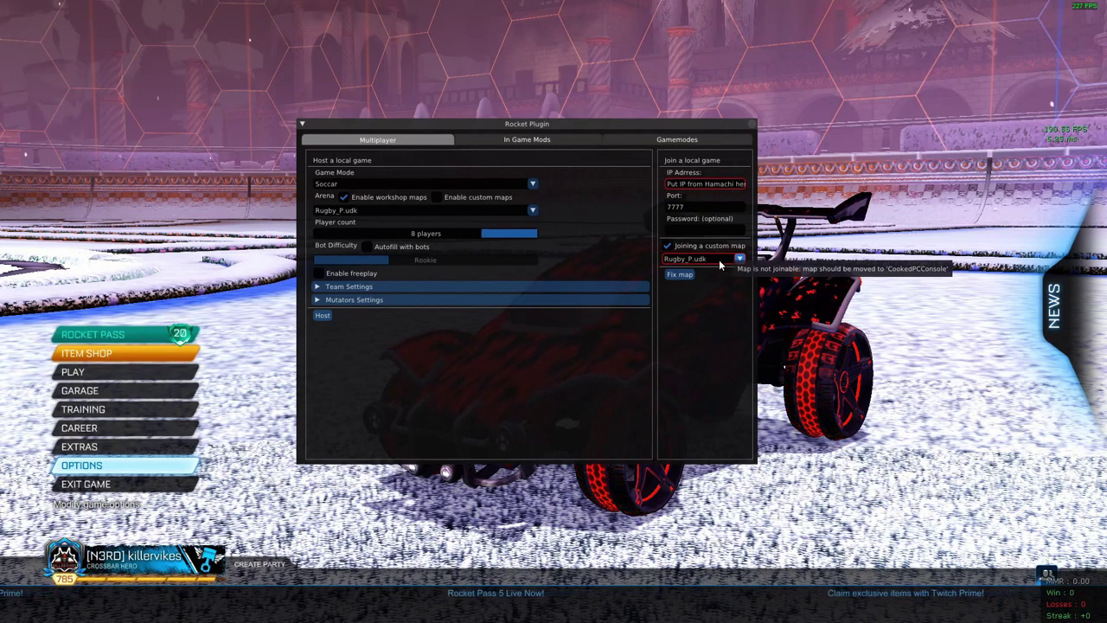
Pick rings2.upk, then switch the custom map to join to Rugby_P.upk
left_click(720, 260)
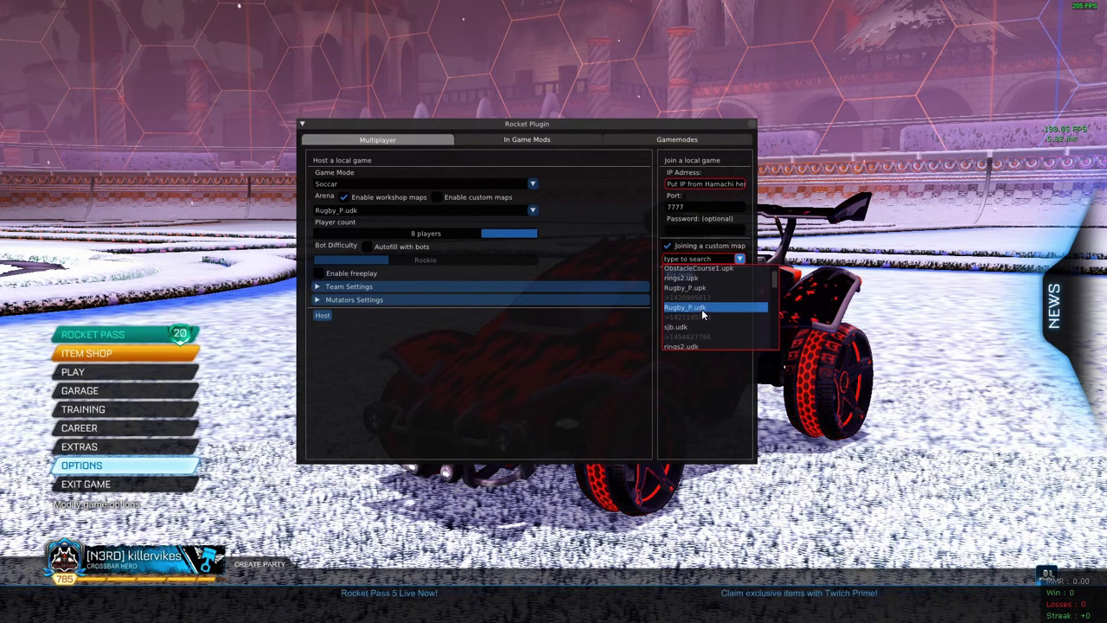
left_click(708, 279)
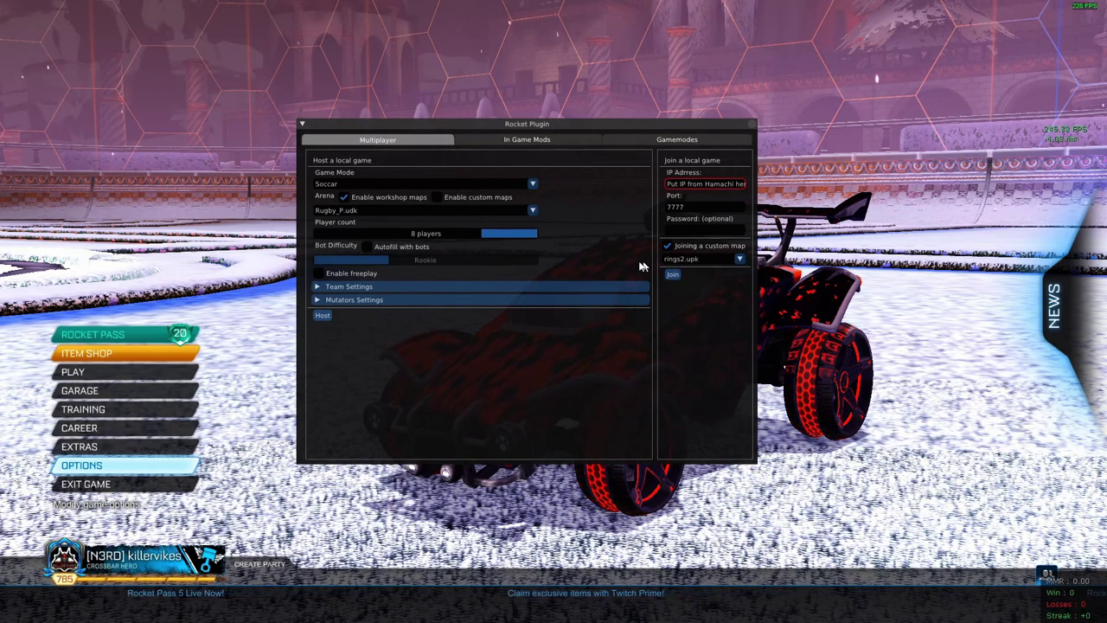
left_click(713, 260)
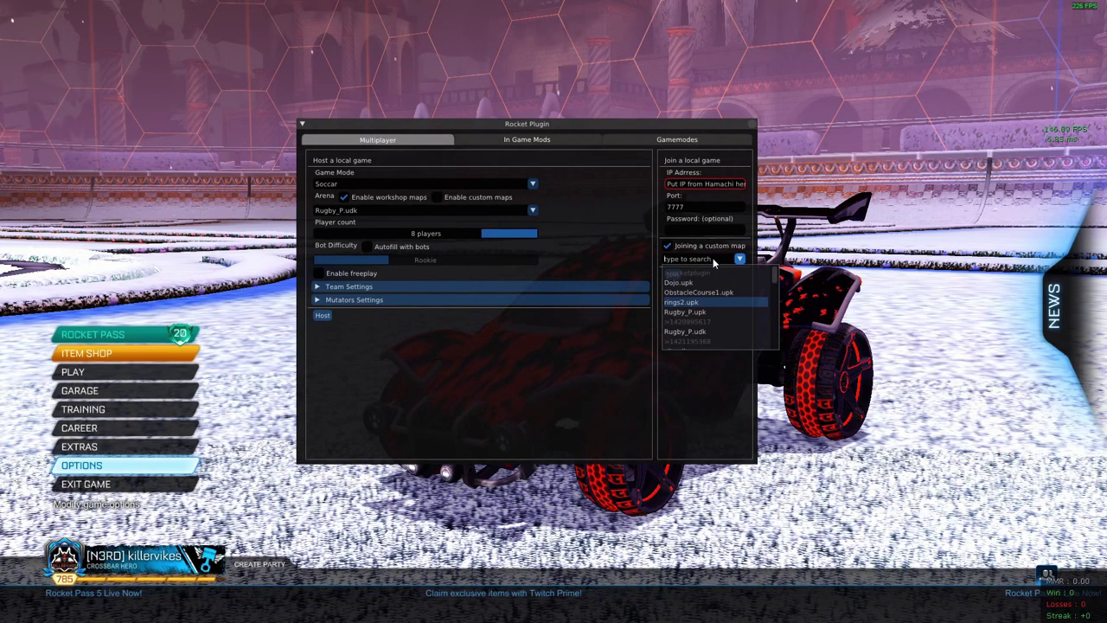
left_click(714, 310)
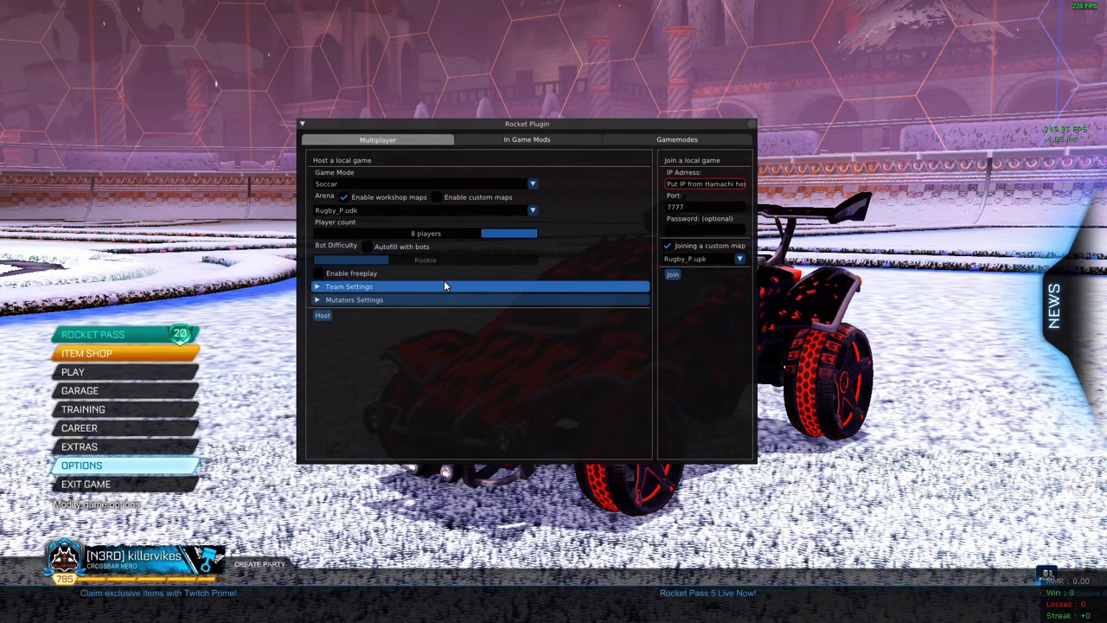
Adjust the hosted game's player count and briefly expand Team Settings
left_click_drag(436, 235, 483, 236)
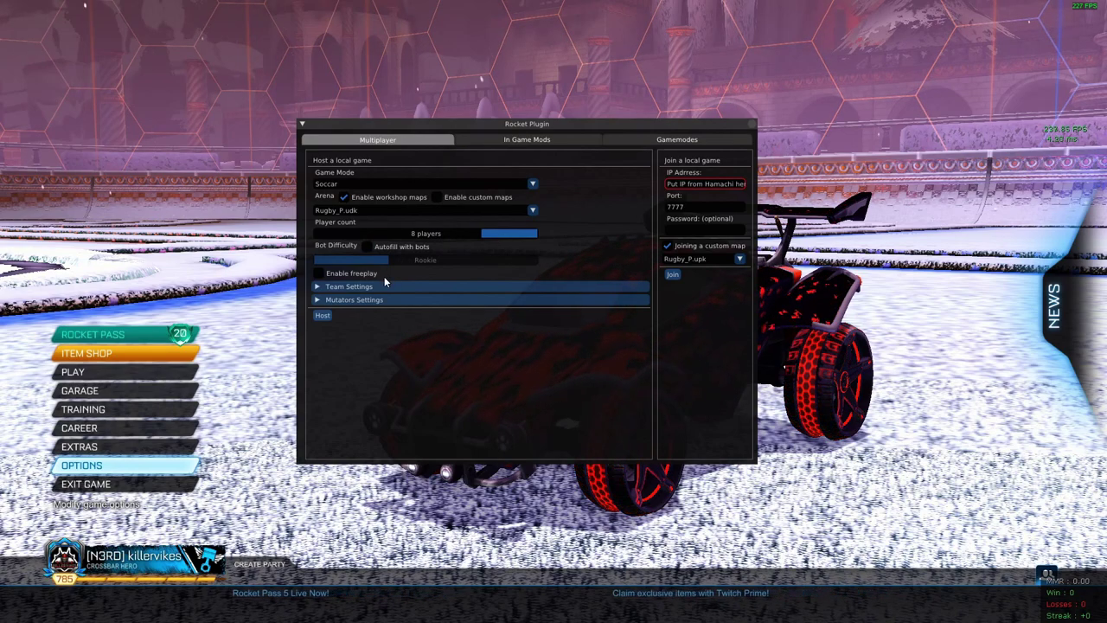
left_click(436, 288)
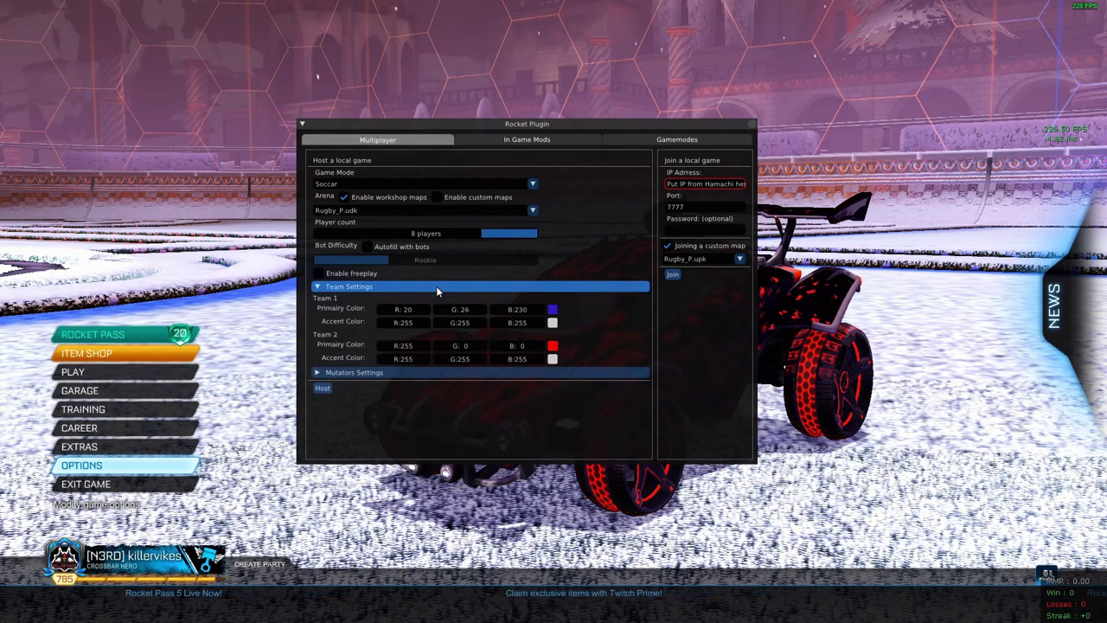
left_click(504, 285)
In Mutators Settings, keep series length Unlimited and set Demolish to On Contact (FF)
left_click(487, 299)
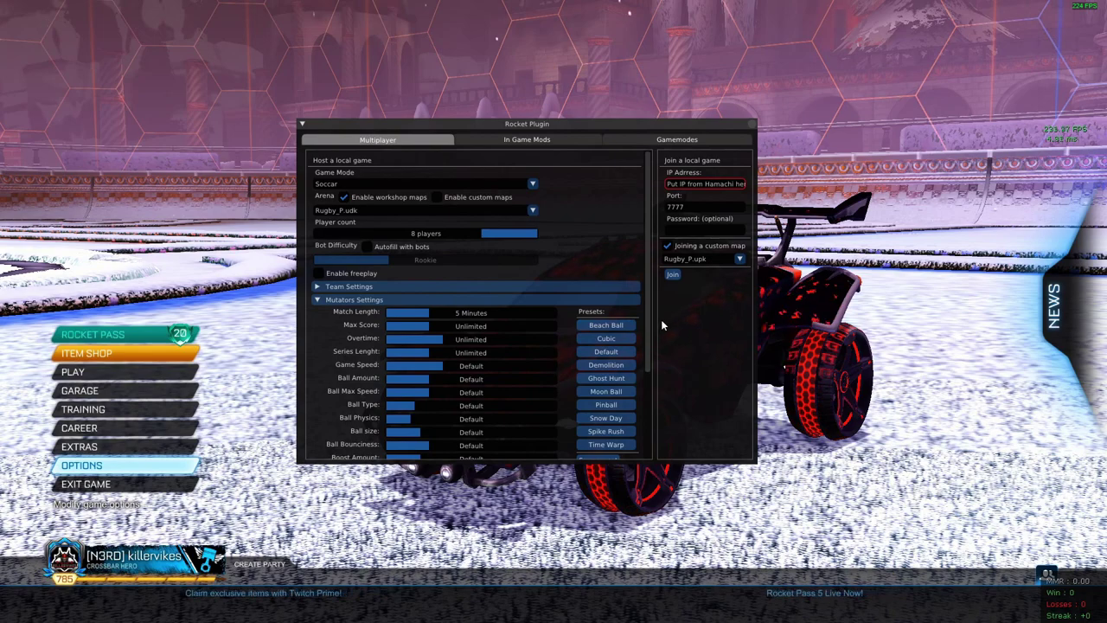
left_click_drag(646, 339, 651, 375)
scroll(487, 224, "down", 1)
left_click_drag(476, 201, 394, 201)
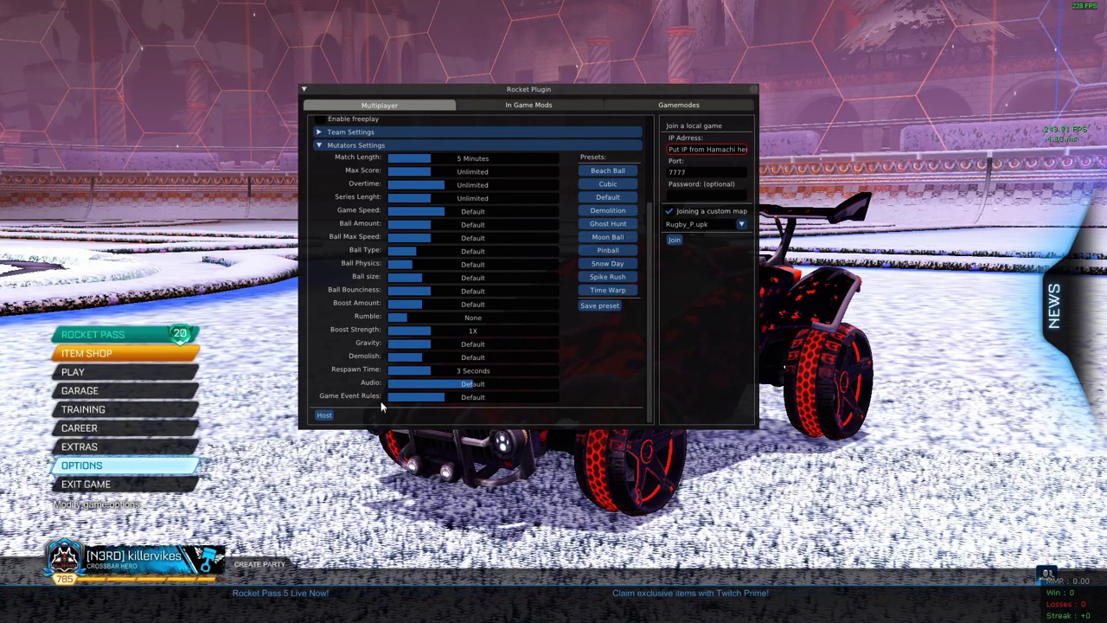
left_click_drag(459, 361, 532, 362)
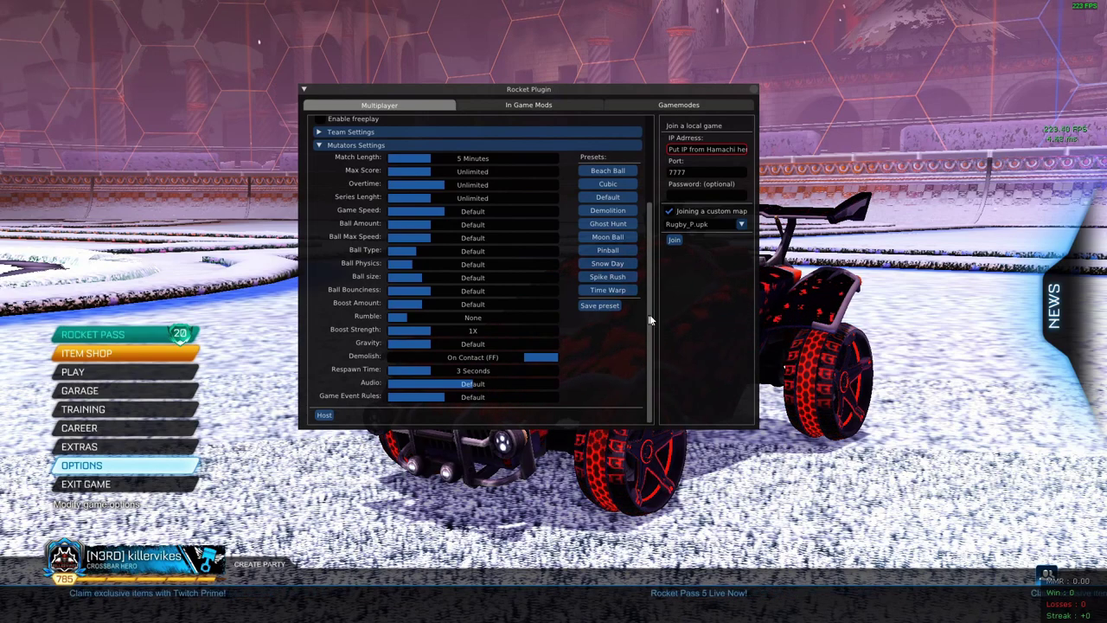
scroll(651, 315, "up", 3)
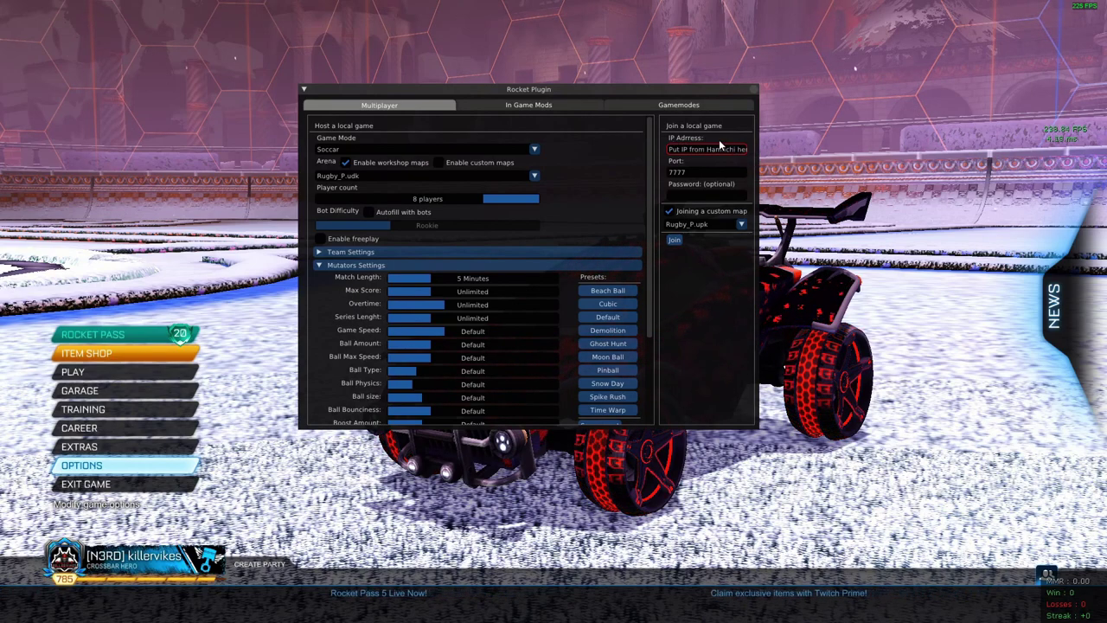
Focus the 7777 port field and expand the 'Joining a custom map' list
left_click(699, 172)
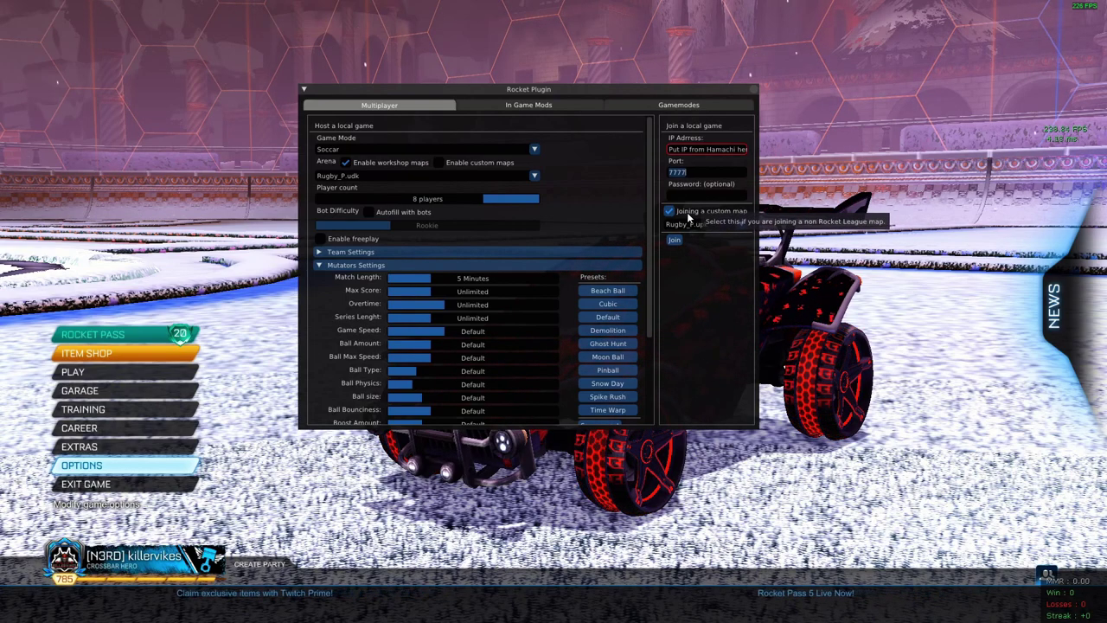
left_click(688, 224)
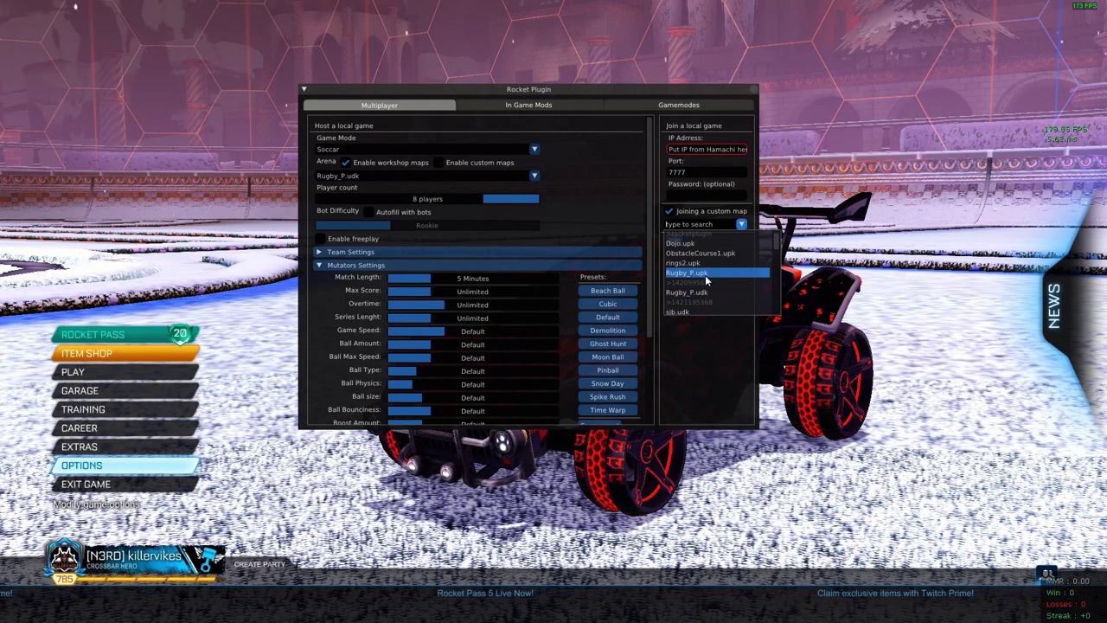
Choose Rugby_P.upk, then MapTemplates.upk as the custom map to join
left_click(725, 246)
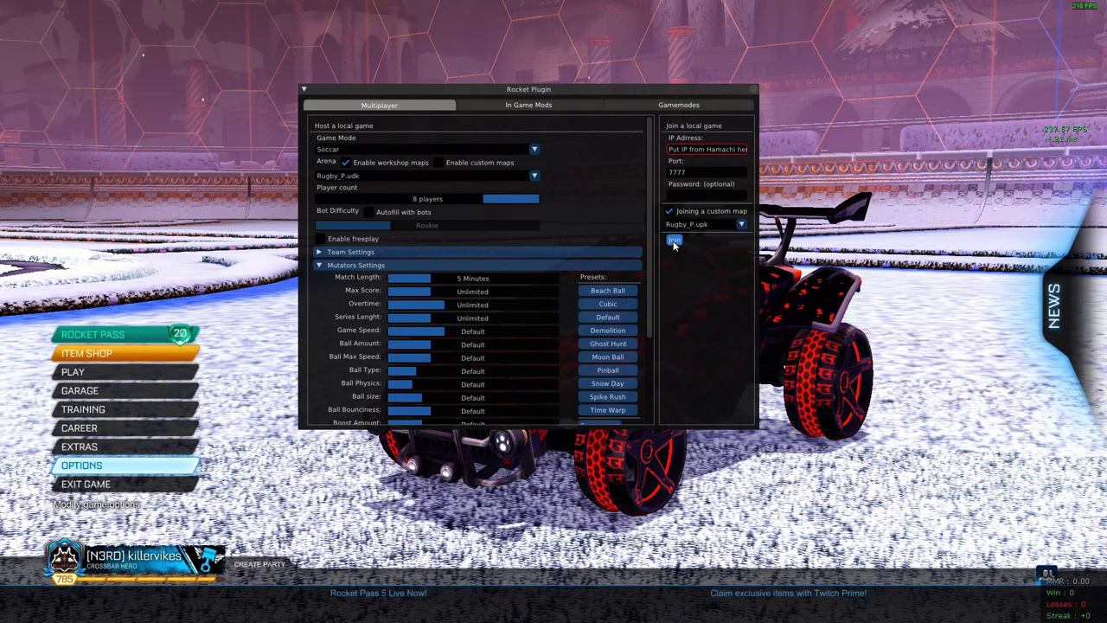
left_click(708, 224)
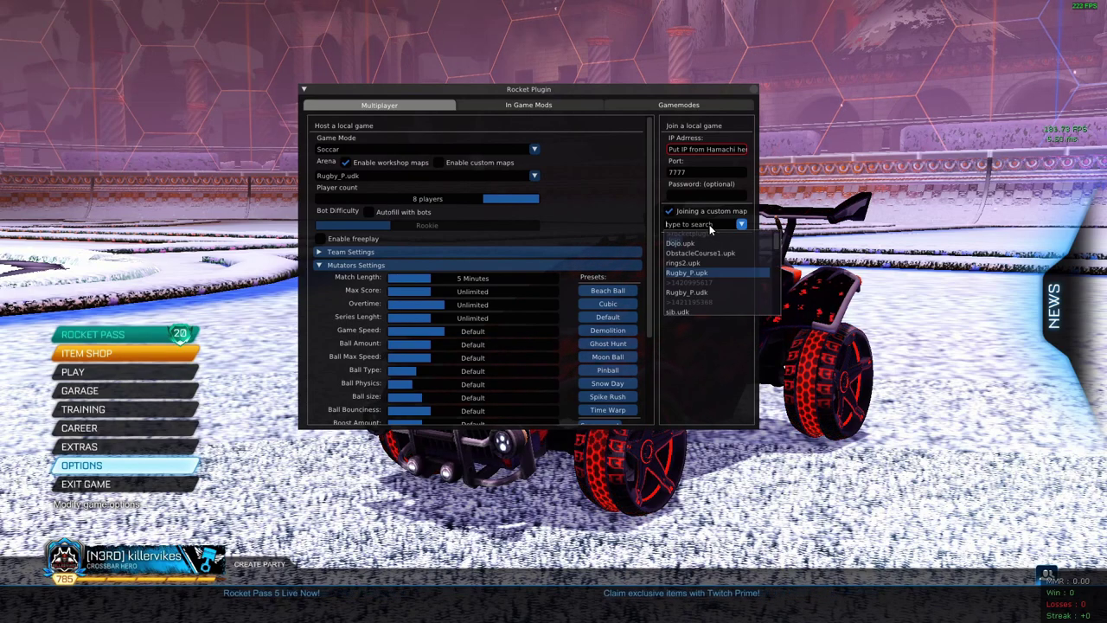
scroll(715, 285, "down", 3)
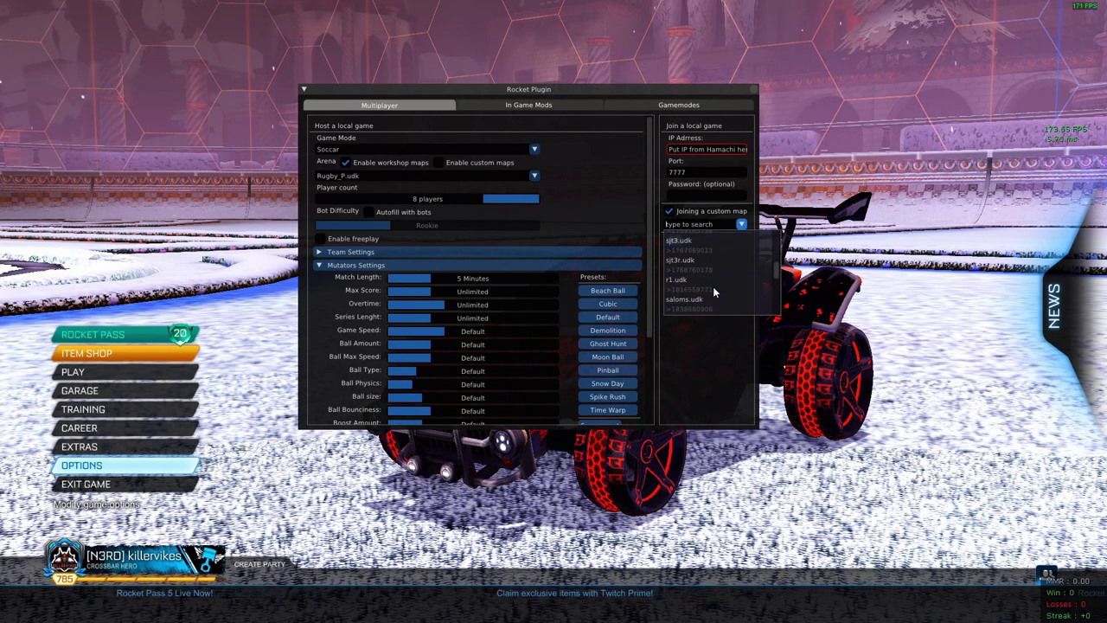
scroll(712, 293, "down", 3)
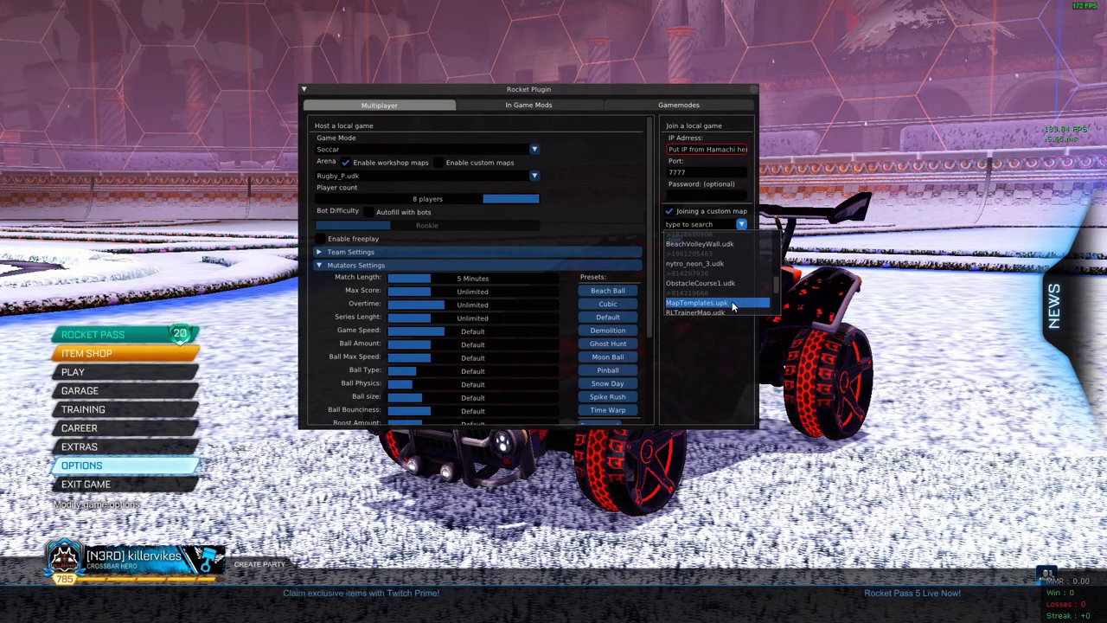
left_click(732, 302)
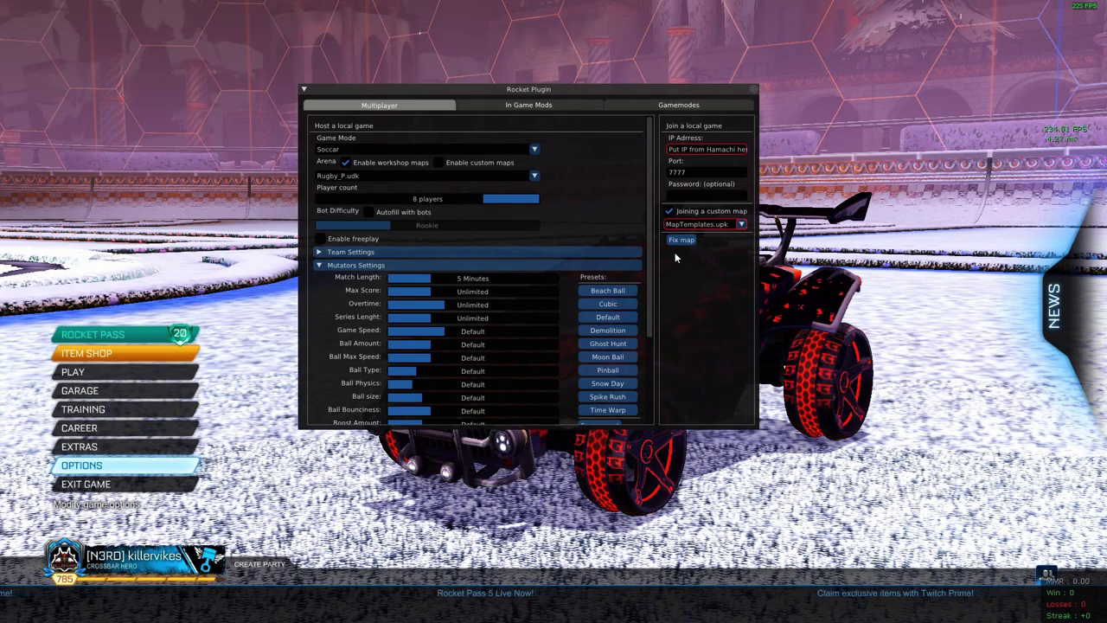
Select Dojo.upk as the map to join and shift the plugin window slightly left
left_click(703, 225)
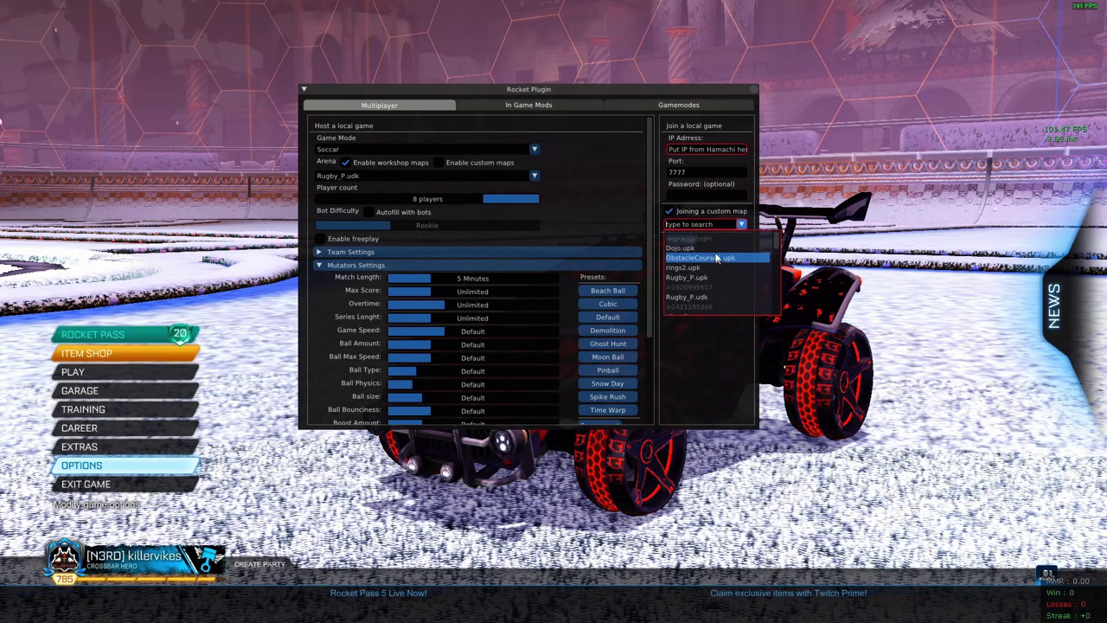
left_click(678, 250)
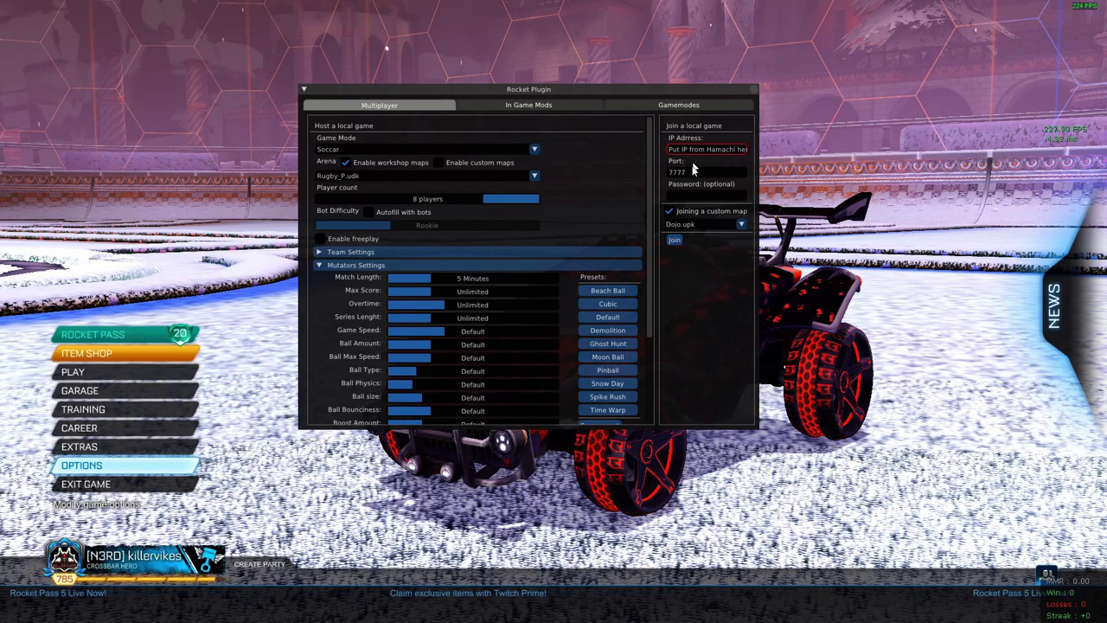
left_click_drag(718, 148, 684, 143)
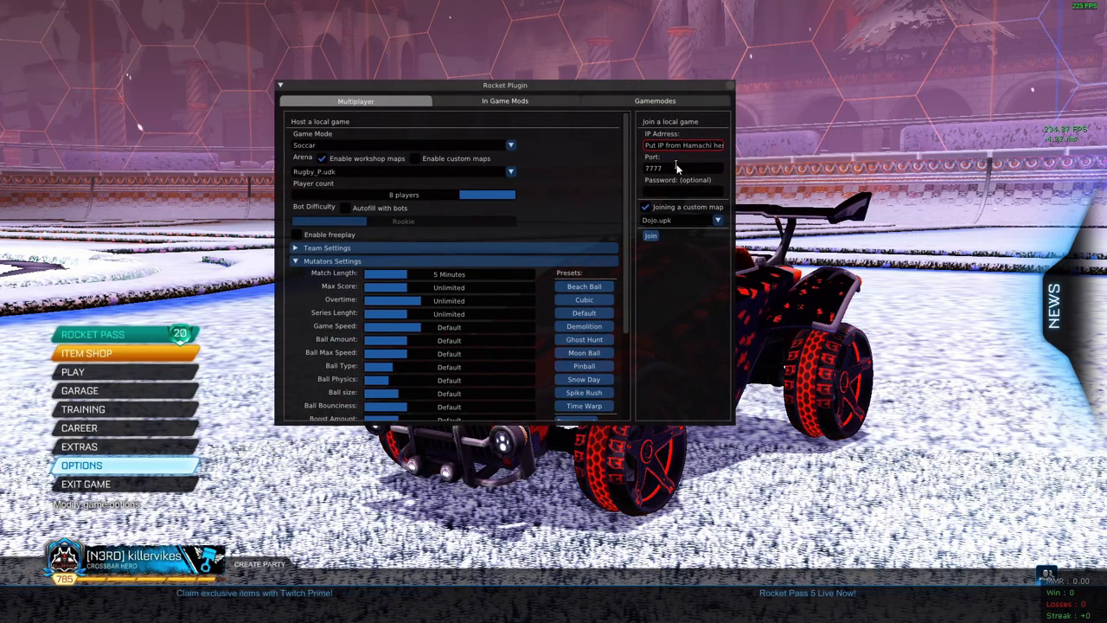